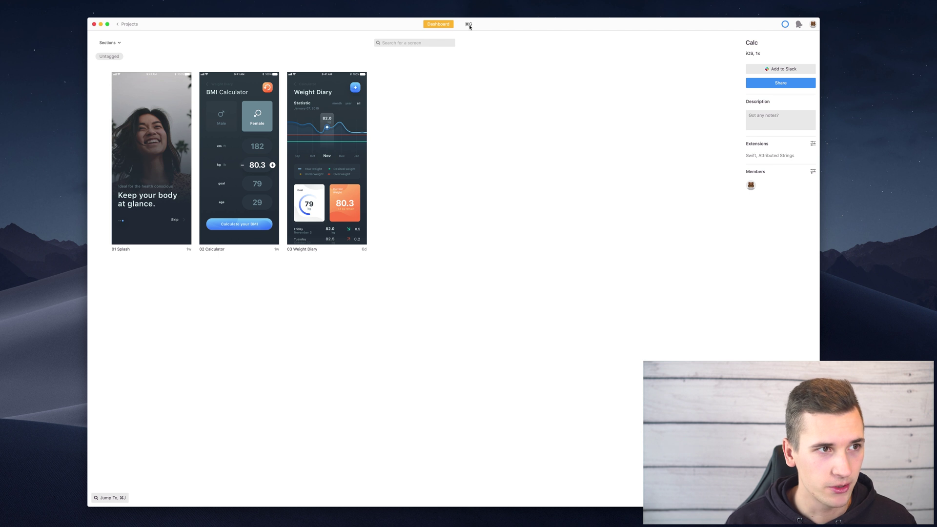
Open the Calc project and examine its styleguide's colors, text styles and components.
{"action": "left_click", "coordinate": [128, 23]}
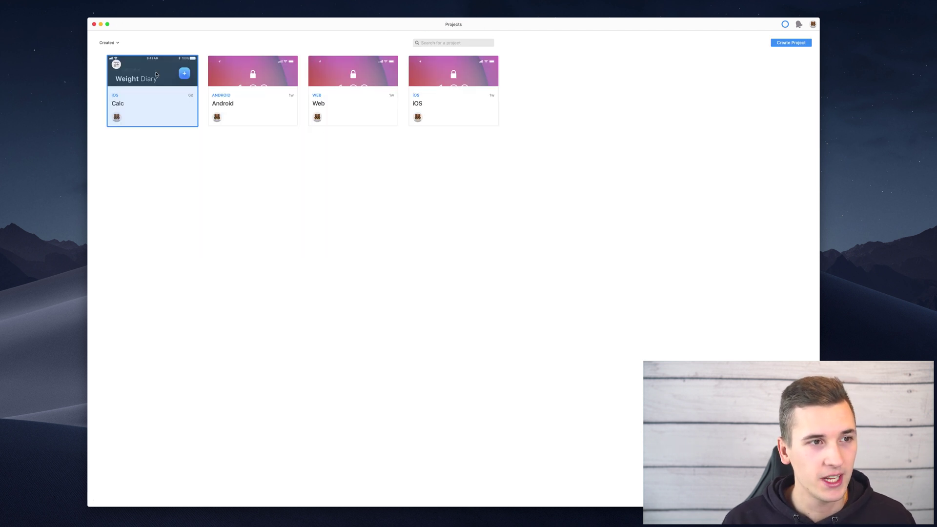
{"action": "left_click", "coordinate": [138, 94]}
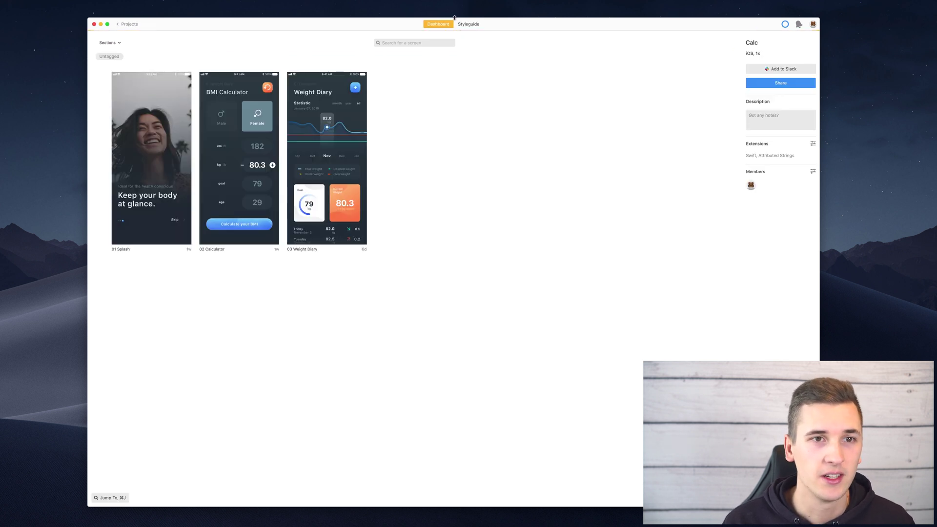
{"action": "left_click", "coordinate": [470, 25]}
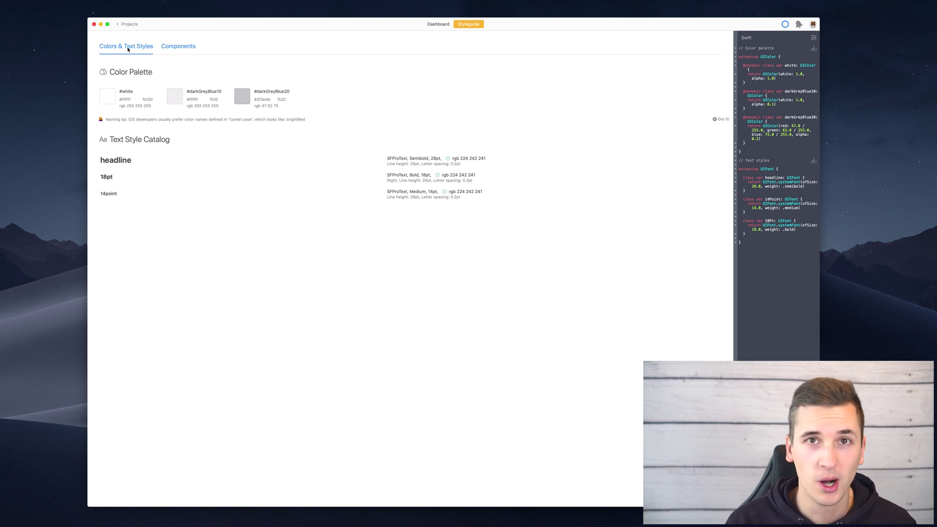
{"action": "left_click", "coordinate": [172, 47]}
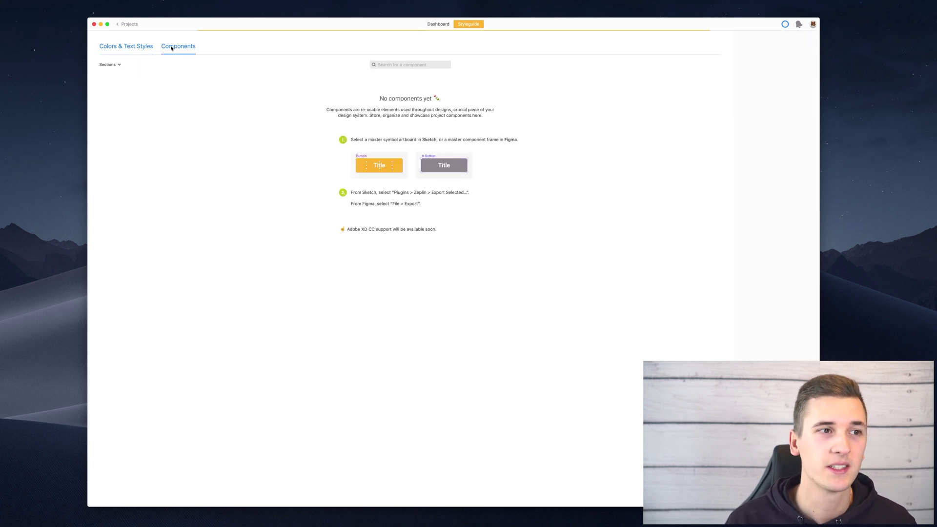
{"action": "left_click", "coordinate": [123, 47]}
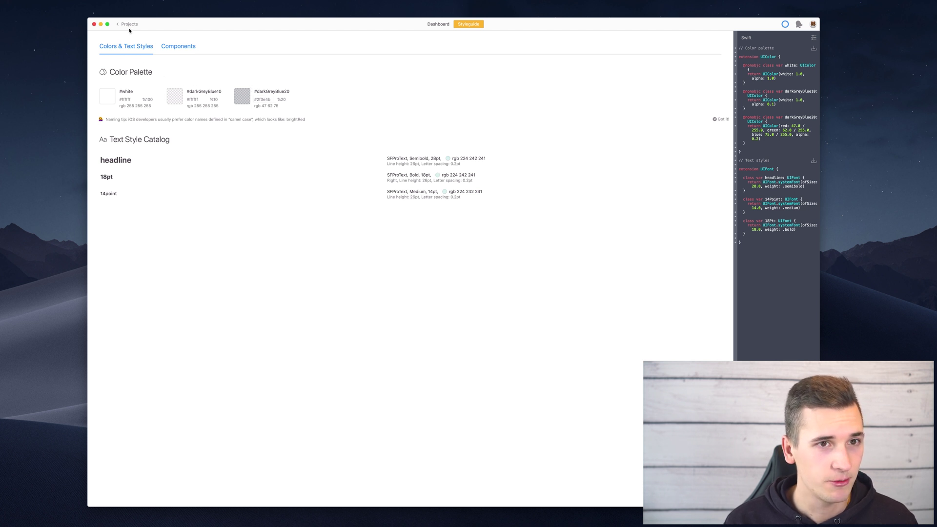
On the 01 Splash screen, add the color of the "Ideal for the health conscious" text to the styleguide.
{"action": "left_click", "coordinate": [438, 24]}
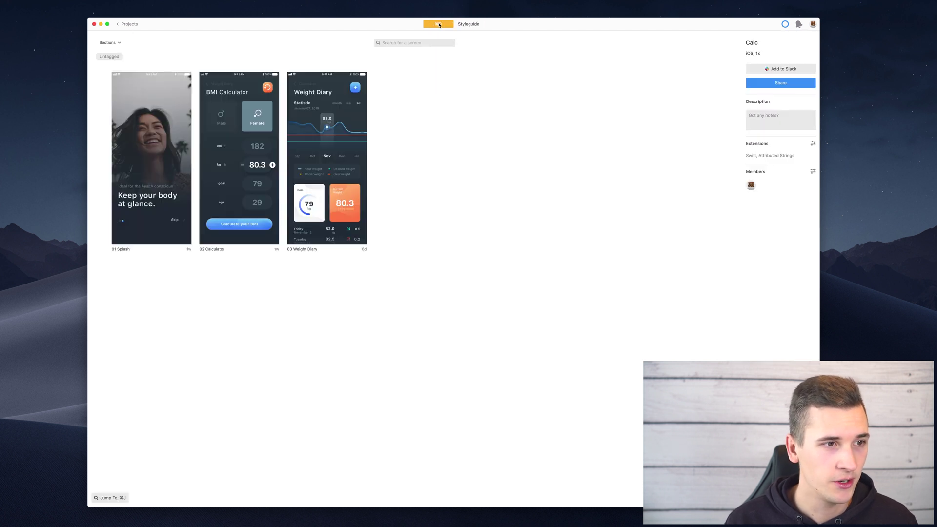
{"action": "left_click", "coordinate": [166, 128]}
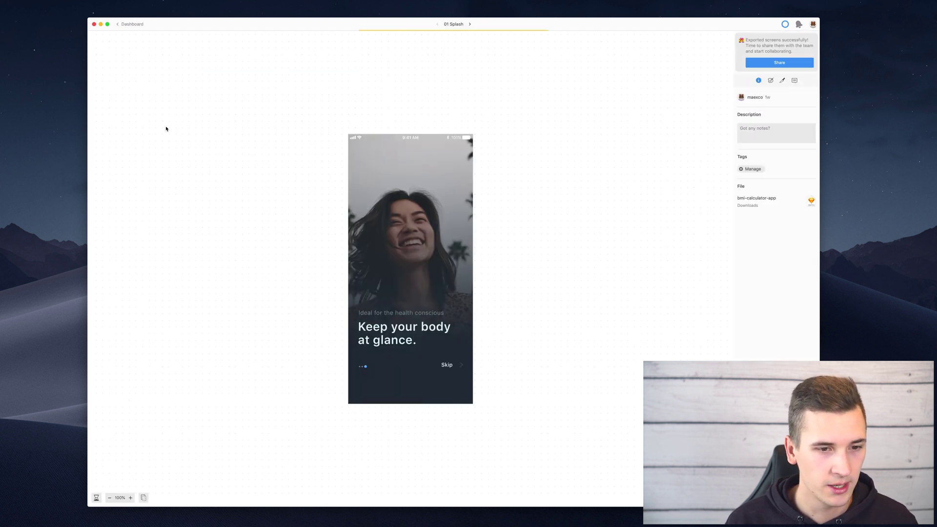
{"action": "left_click", "coordinate": [418, 317]}
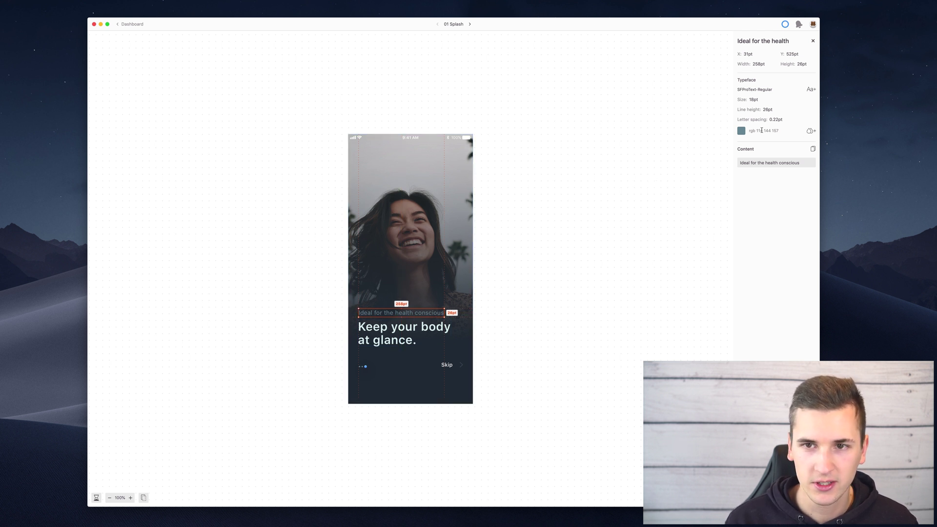
{"action": "left_click", "coordinate": [810, 131]}
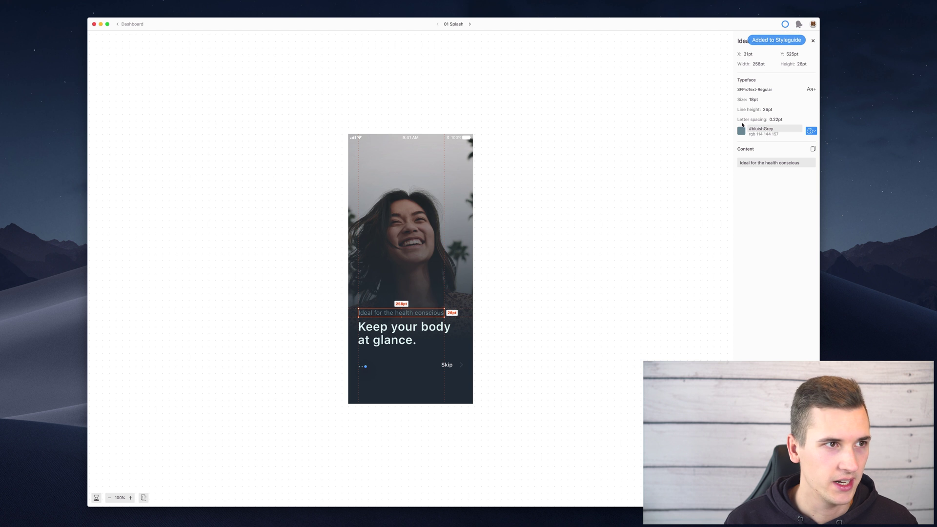
In the styleguide's color palette, reorder the swatches so bluishGrey comes before darkGreyBlue20.
{"action": "left_click", "coordinate": [129, 24]}
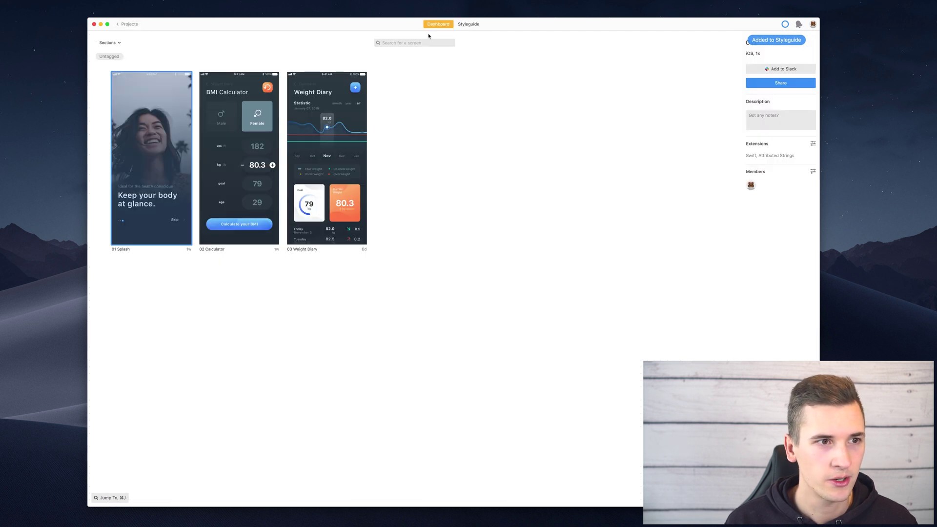
{"action": "left_click", "coordinate": [469, 24]}
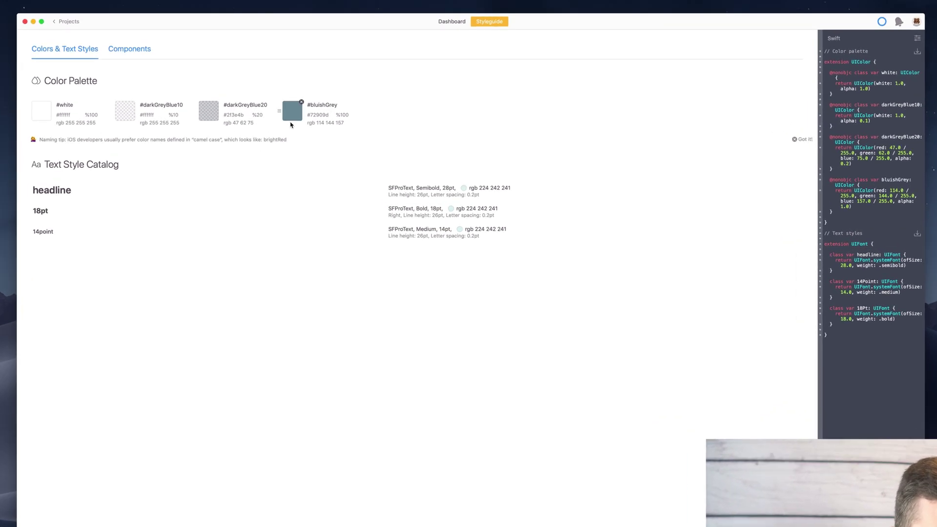
{"action": "left_click_drag", "start_coordinate": [207, 112], "coordinate": [209, 116]}
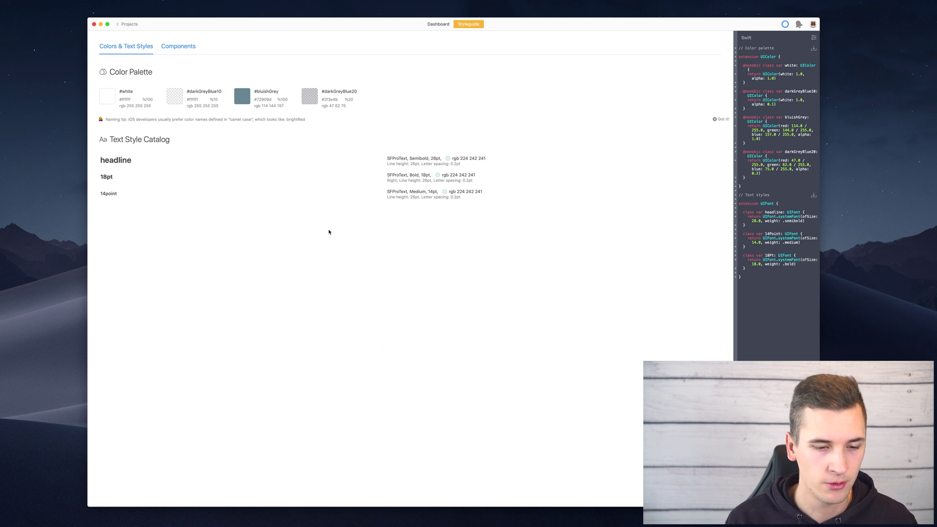
Switch to Sketch to examine the text styles available for the Weight Diary heading, and return to the Zeplin styleguide's components.
{"action": "left_click", "coordinate": [420, 518]}
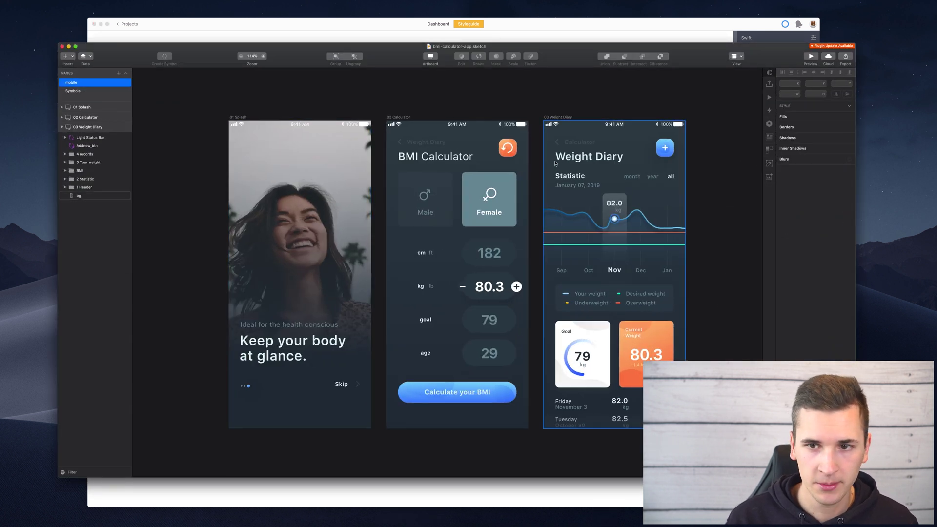
{"action": "left_click", "coordinate": [576, 161]}
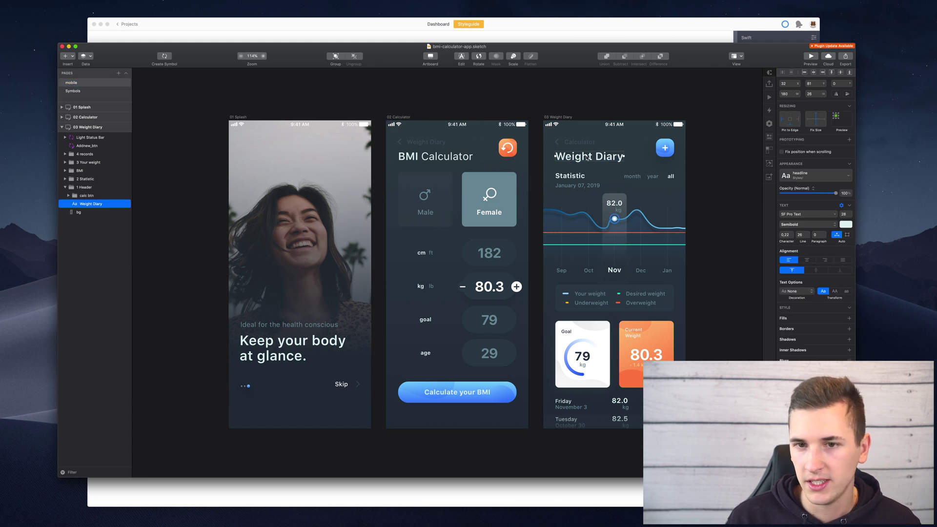
{"action": "left_click", "coordinate": [801, 180]}
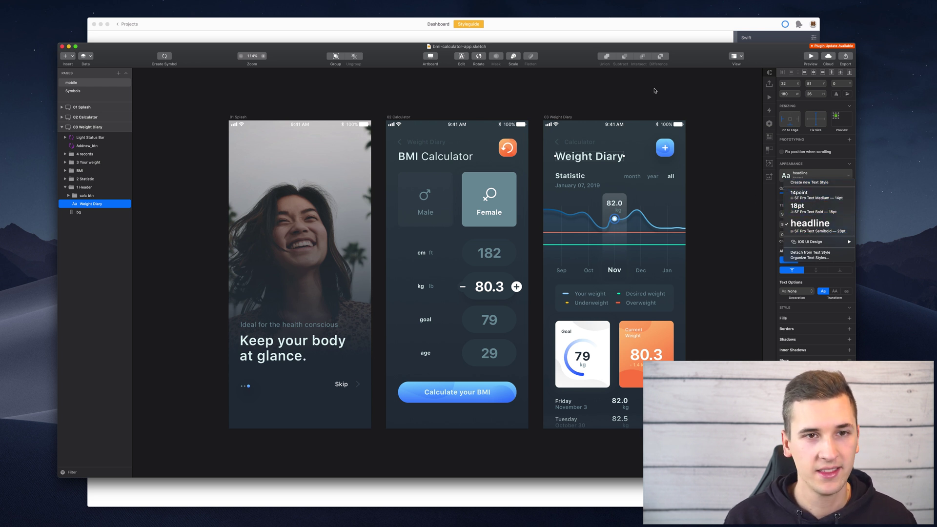
{"action": "left_click", "coordinate": [529, 21]}
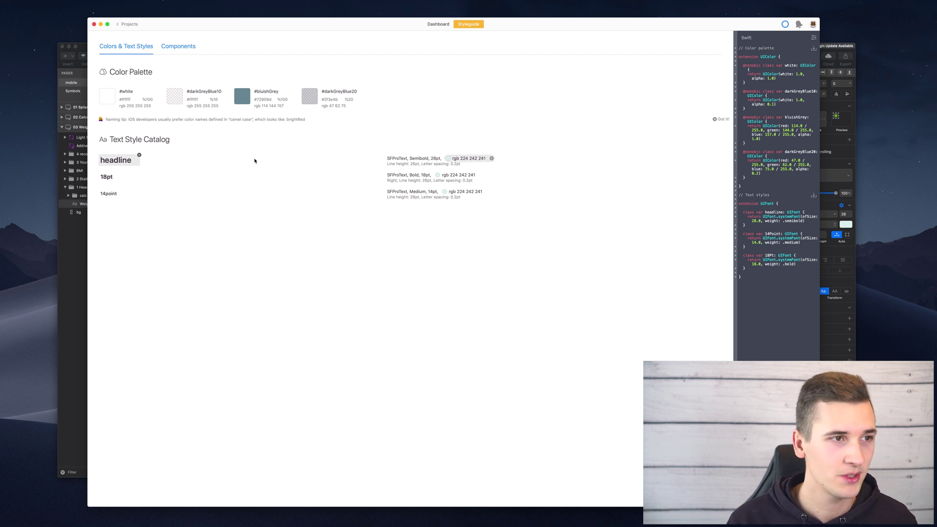
{"action": "left_click", "coordinate": [178, 46]}
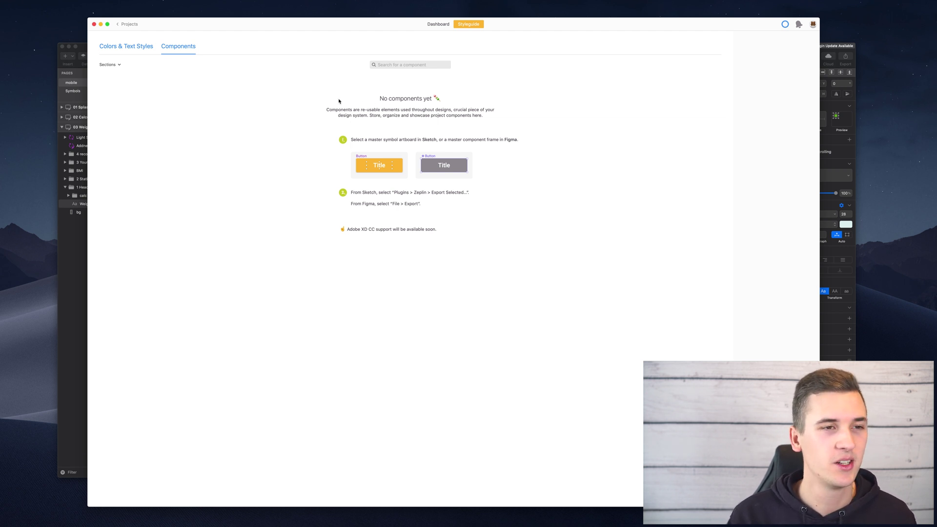
Switch to Sketch and inspect the Light Status Bar symbol on all three artboards and the skip_btn symbol on 01 Splash.
{"action": "left_click", "coordinate": [71, 83]}
{"action": "double_click", "coordinate": [71, 82]}
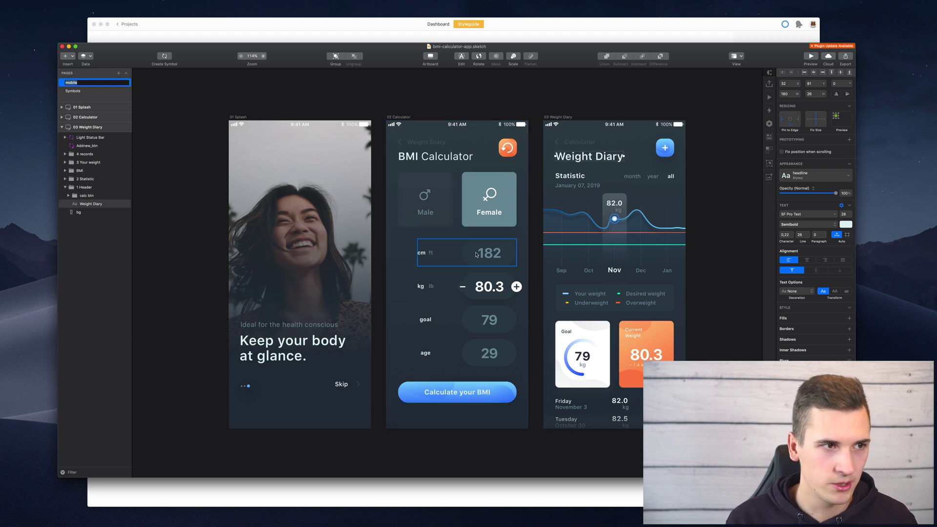
{"action": "left_click", "coordinate": [471, 178]}
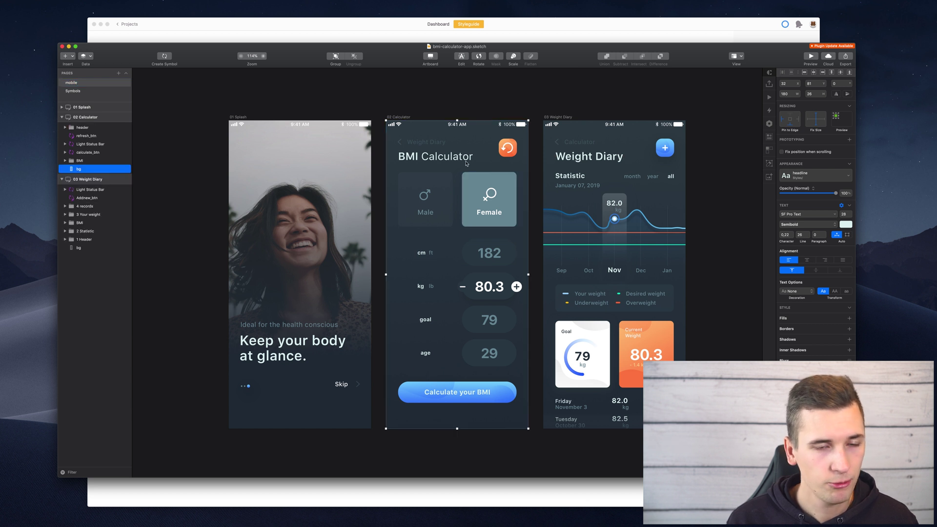
{"action": "left_click", "coordinate": [399, 126]}
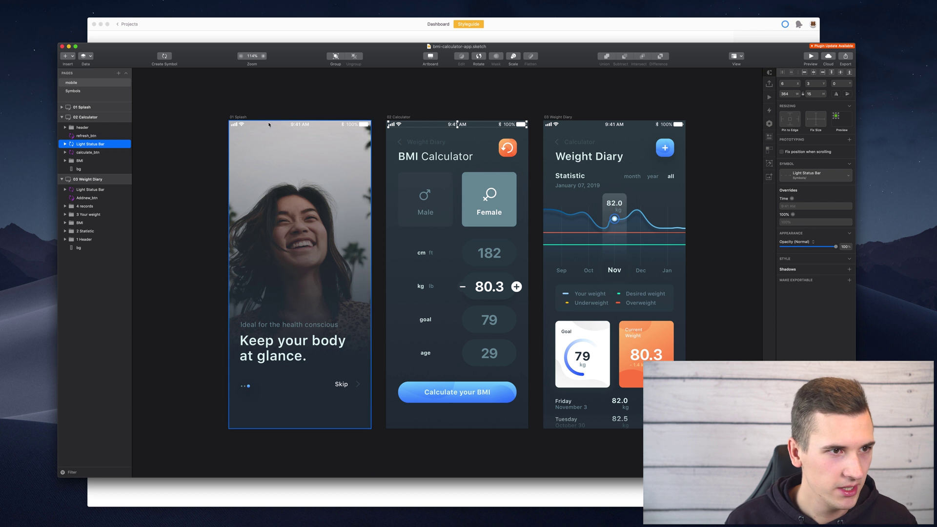
{"action": "left_click", "coordinate": [245, 125]}
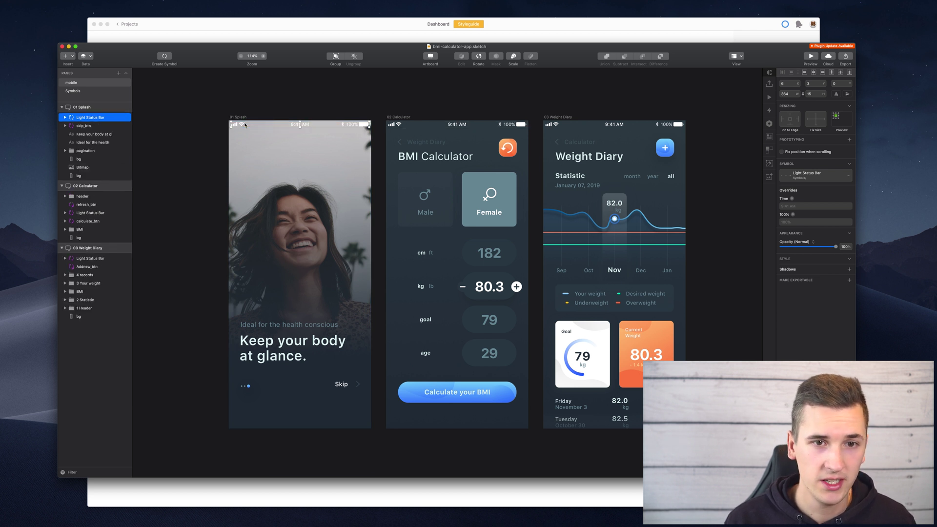
{"action": "left_click", "coordinate": [576, 128]}
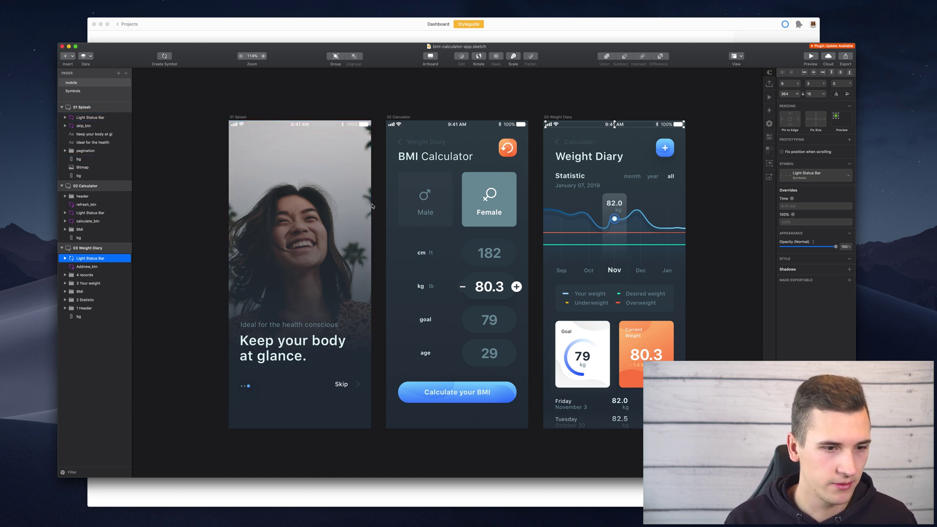
{"action": "left_click", "coordinate": [84, 126]}
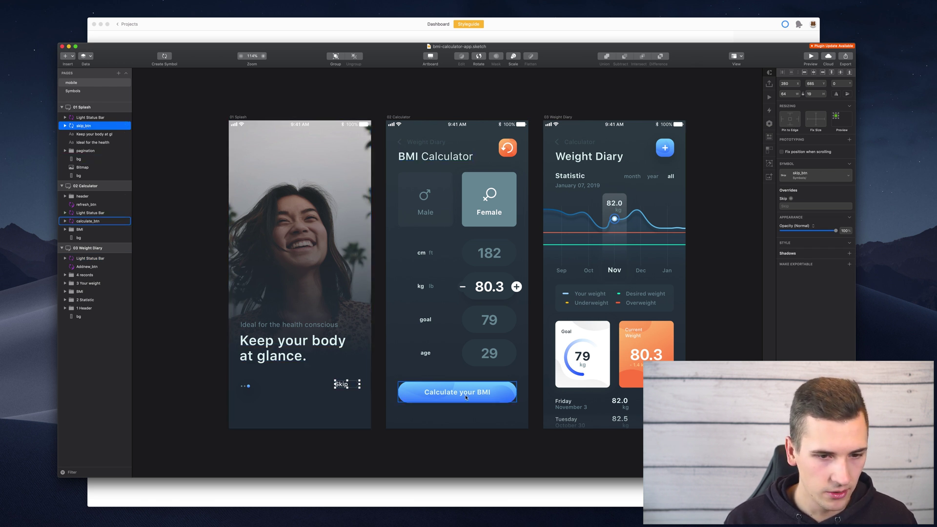
Duplicate the calculate_btn symbol, placing one instance under the headline on the 01 Splash artboard with its label set to "Skip".
{"action": "left_click", "coordinate": [91, 222]}
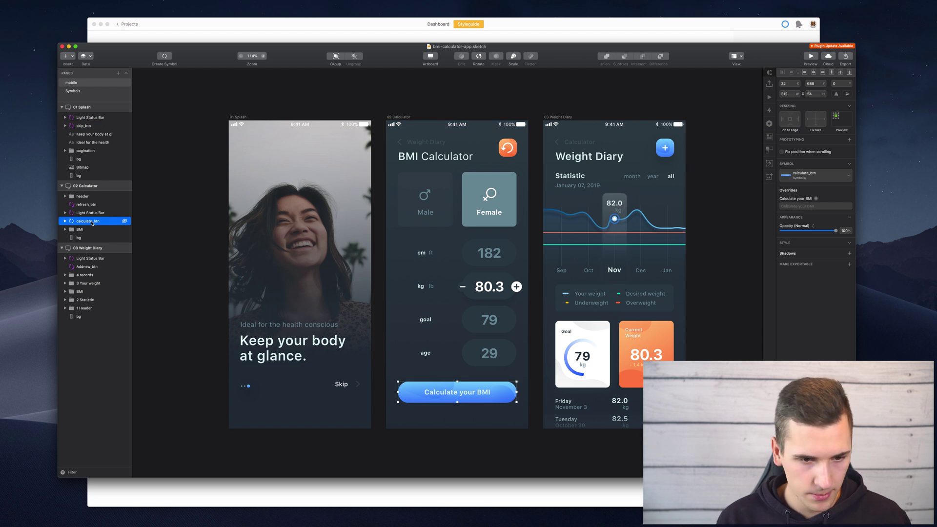
{"action": "key", "text": "super+d"}
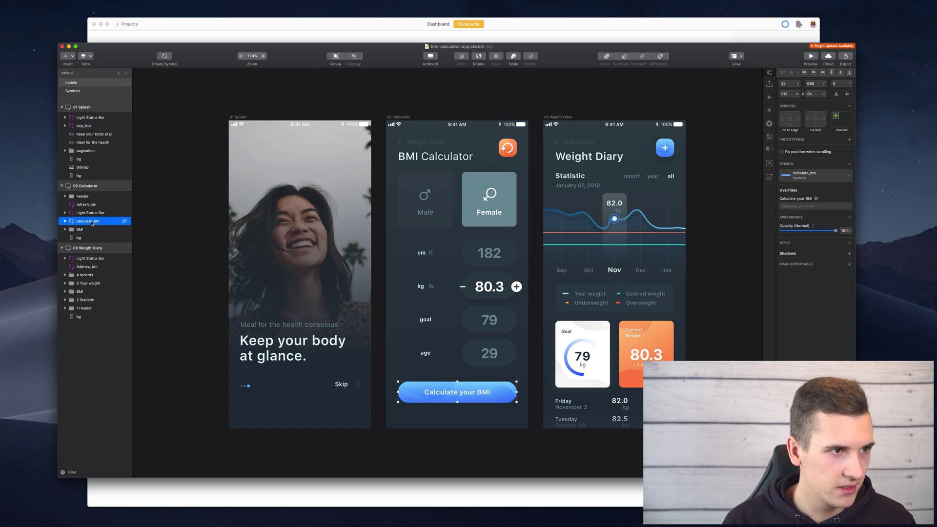
{"action": "left_click_drag", "start_coordinate": [89, 223], "coordinate": [88, 116]}
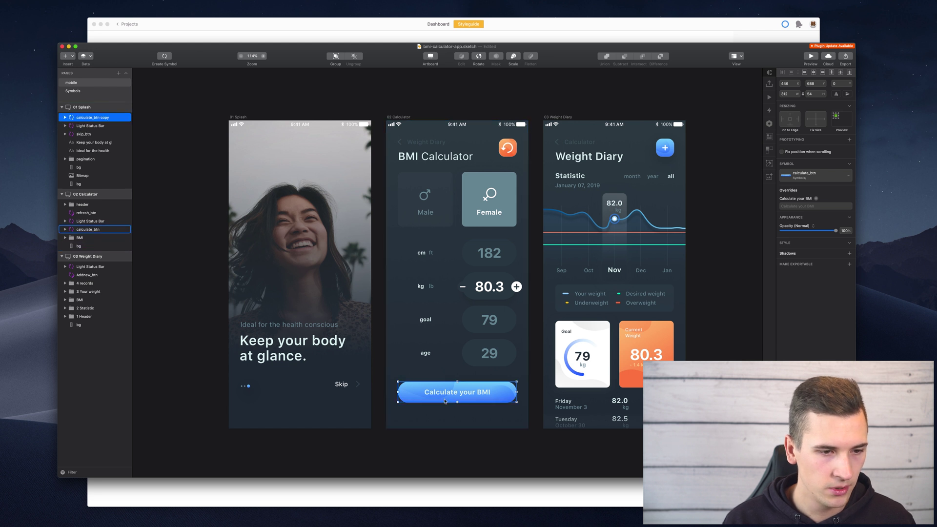
{"action": "left_click_drag", "start_coordinate": [439, 395], "coordinate": [287, 388]}
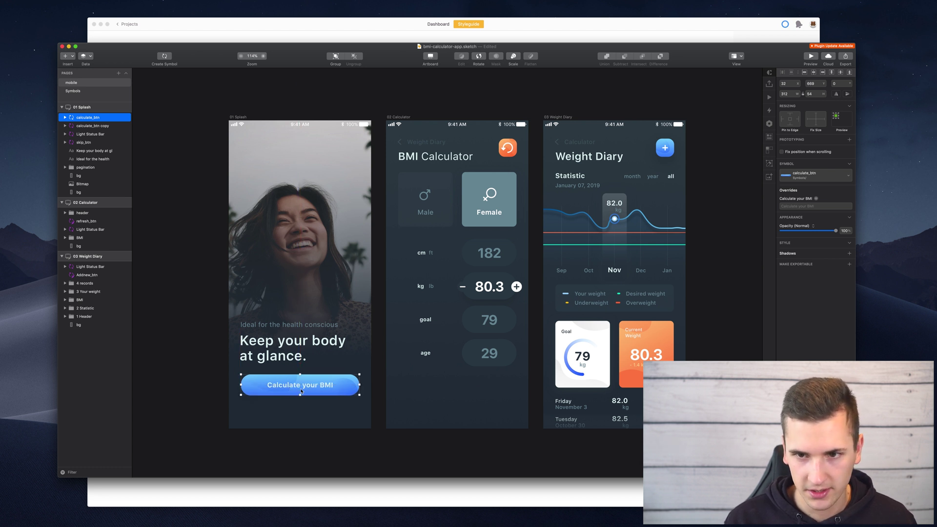
{"action": "left_click", "coordinate": [795, 206]}
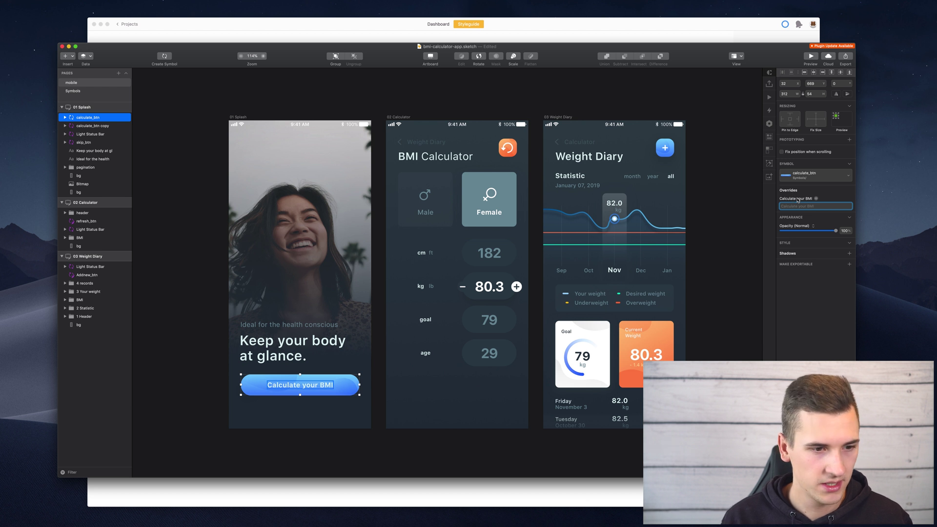
{"action": "type", "text": "Skip"}
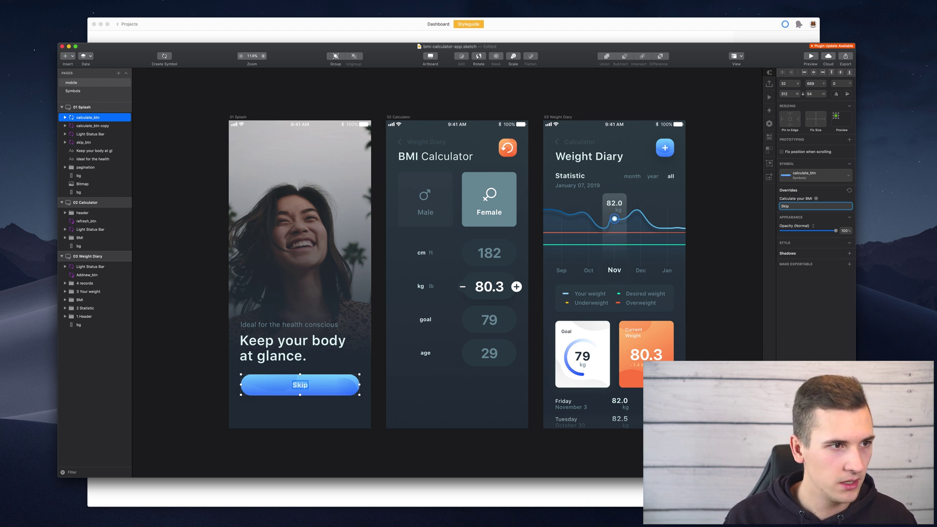
Move the calculate_btn copy back into the 02 Calculator artboard and rename the layer calculate_btn.
{"action": "left_click", "coordinate": [90, 127]}
{"action": "left_click_drag", "start_coordinate": [90, 127], "coordinate": [87, 233]}
{"action": "key", "text": "super+r"}
{"action": "key", "text": "Right"}
{"action": "key", "text": "BackSpace"}
{"action": "key", "text": "BackSpace"}
{"action": "key", "text": "BackSpace"}
{"action": "key", "text": "BackSpace"}
{"action": "key", "text": "BackSpace"}
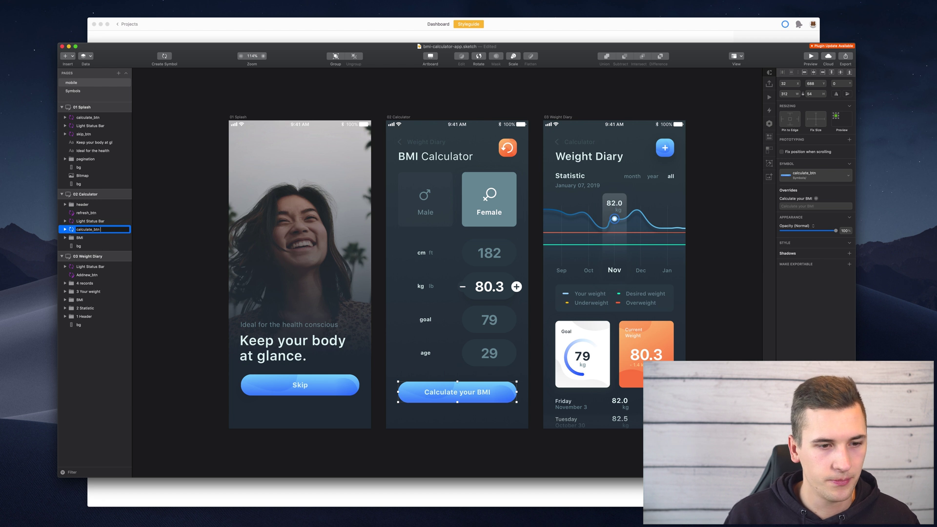
{"action": "key", "text": "Return"}
{"action": "left_click", "coordinate": [159, 186]}
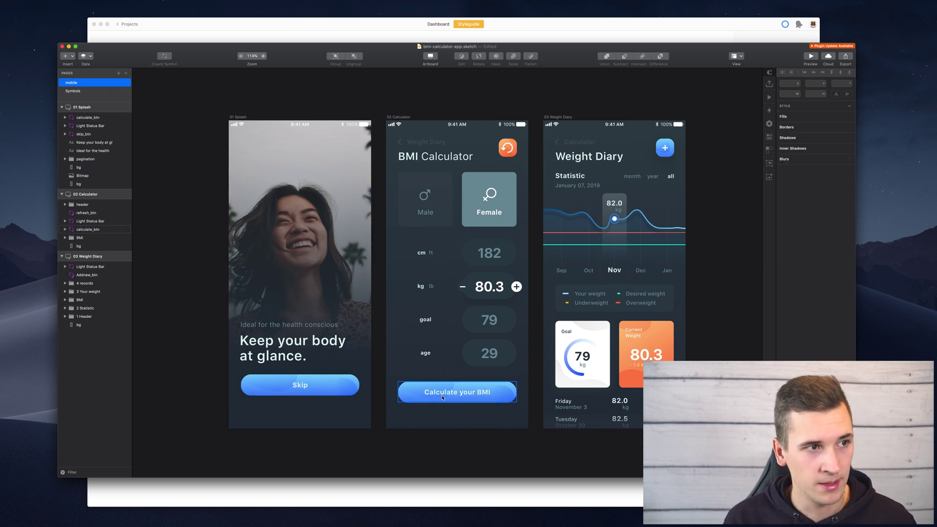
Export the calculate_btn symbol from the Symbols page to the Calc project in Zeplin.
{"action": "left_click", "coordinate": [73, 91]}
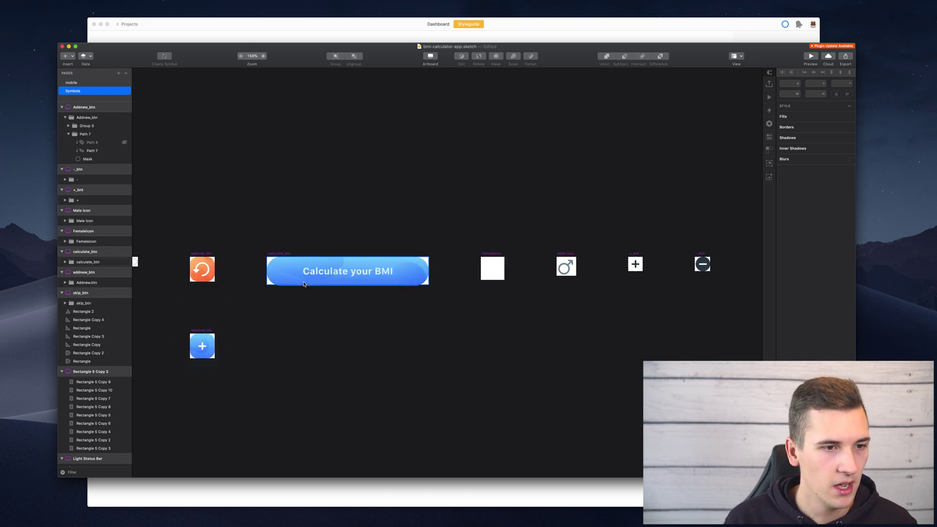
{"action": "left_click", "coordinate": [278, 253]}
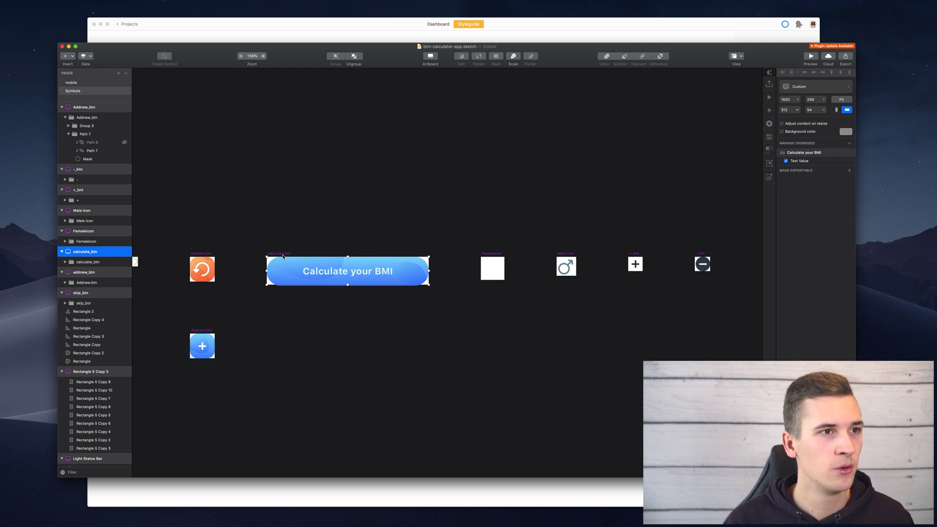
{"action": "left_click", "coordinate": [181, 3]}
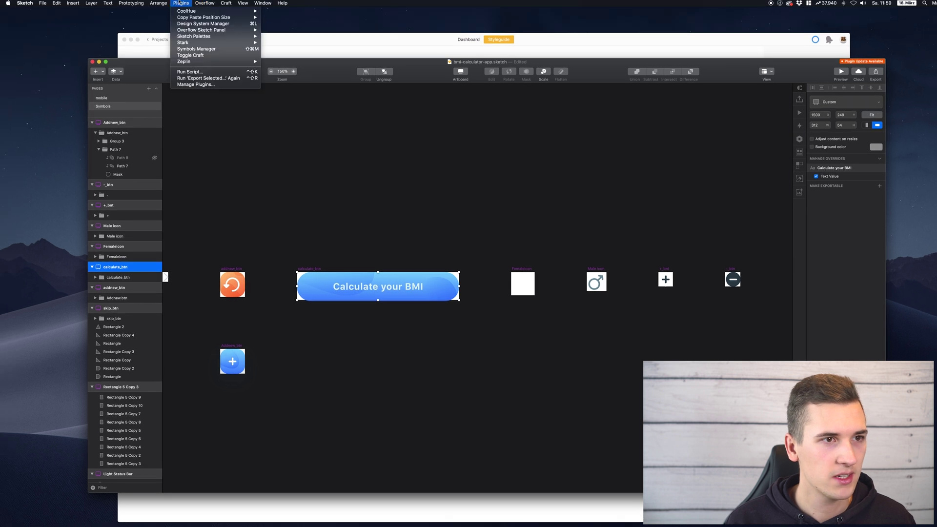
{"action": "mouse_move", "coordinate": [195, 61]}
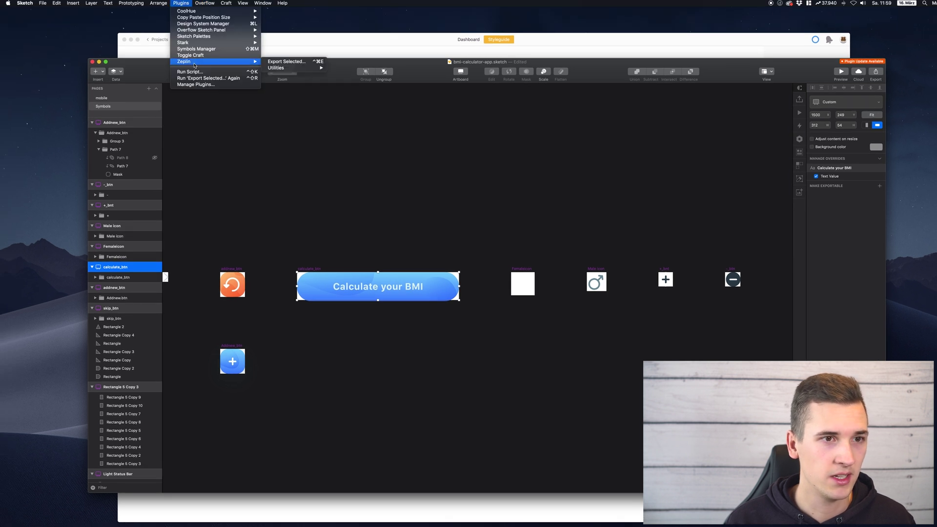
{"action": "left_click", "coordinate": [296, 62]}
{"action": "left_click", "coordinate": [547, 174]}
{"action": "key", "text": "Return"}
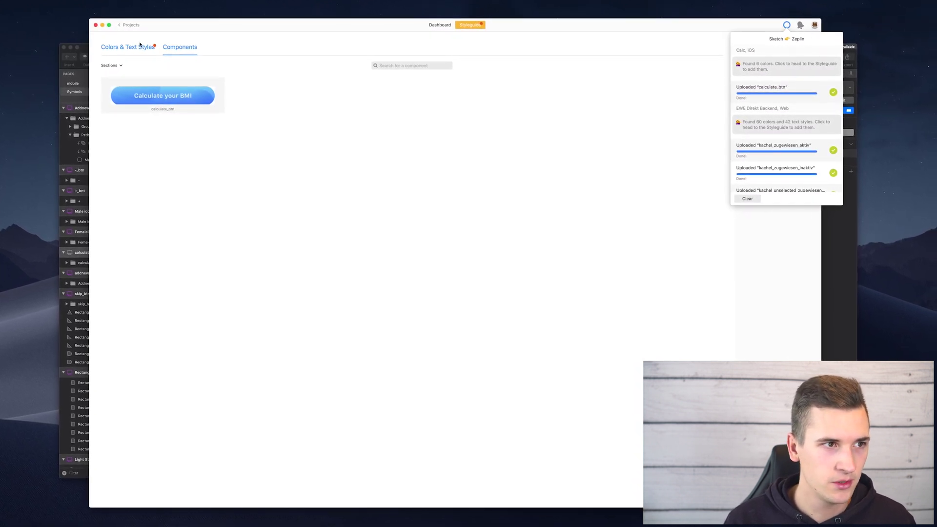
Reopen the Calc project's styleguide components in Zeplin and inspect calculate_btn's text layer and component details.
{"action": "left_click", "coordinate": [130, 25]}
{"action": "left_click", "coordinate": [172, 92]}
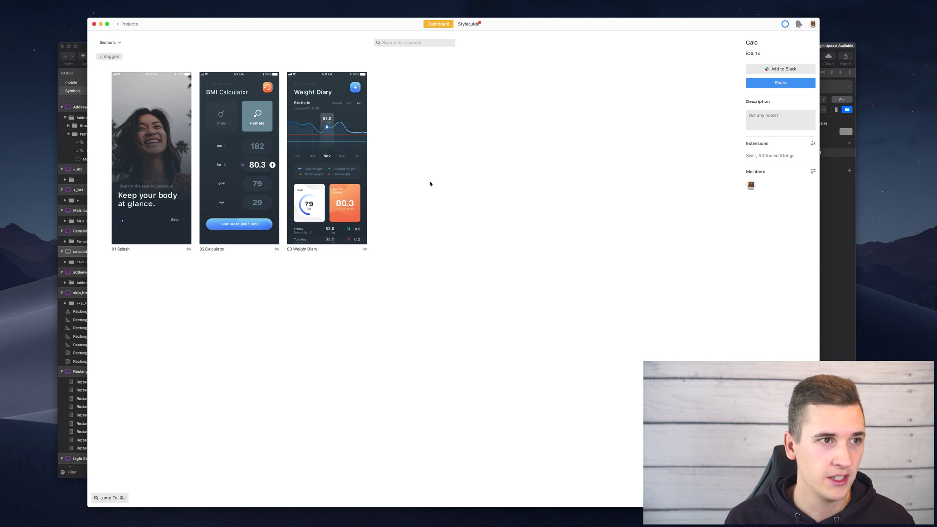
{"action": "left_click", "coordinate": [470, 23]}
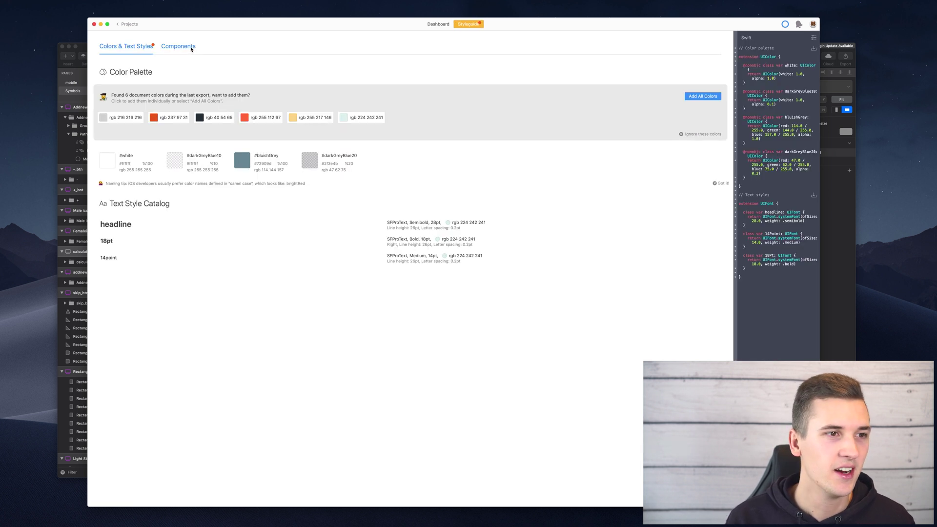
{"action": "left_click", "coordinate": [187, 49]}
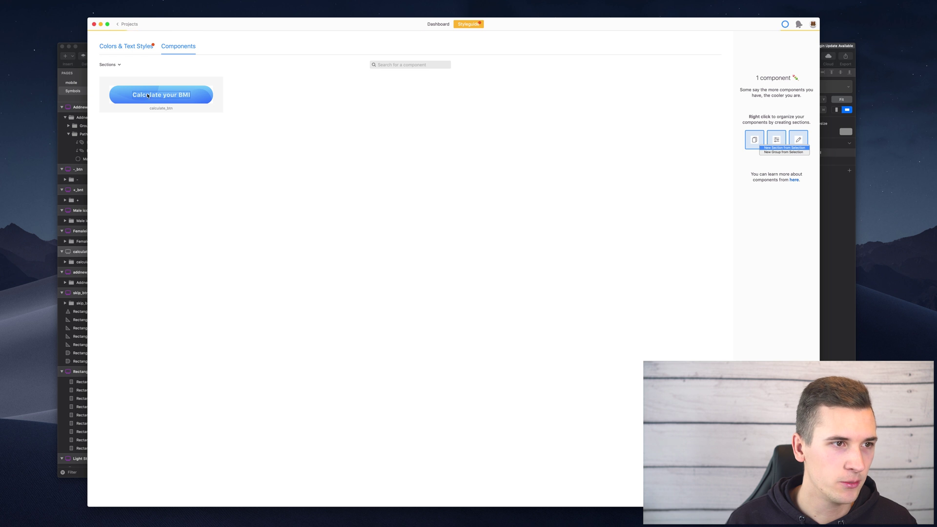
{"action": "left_click", "coordinate": [205, 94]}
{"action": "left_click", "coordinate": [178, 97]}
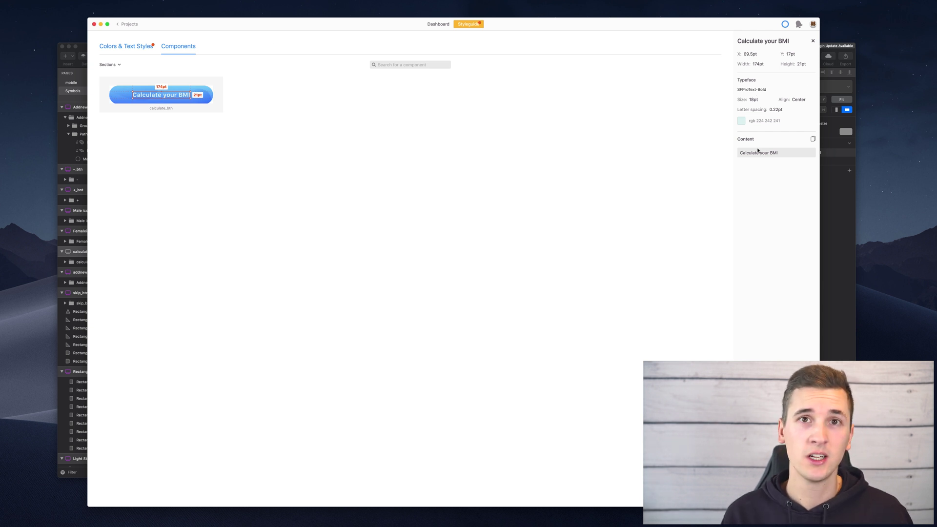
{"action": "left_click", "coordinate": [204, 113]}
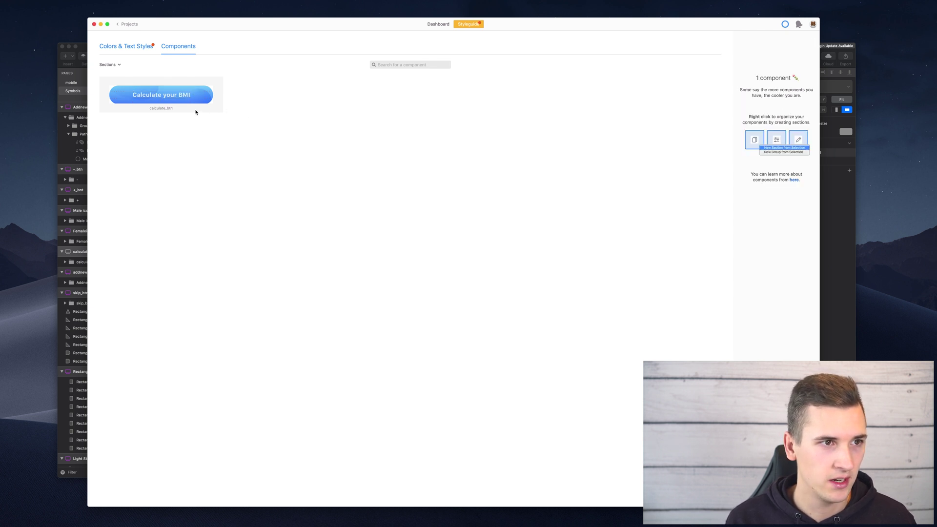
{"action": "left_click", "coordinate": [196, 112]}
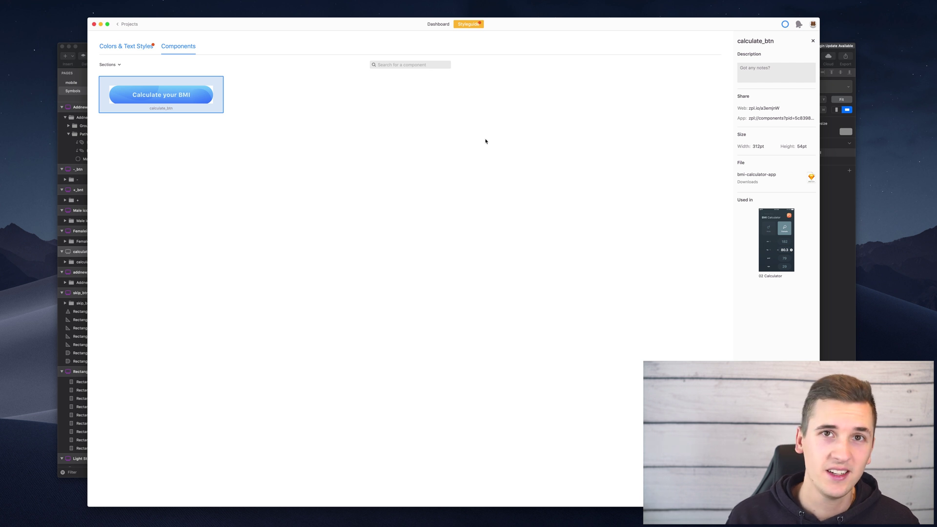
Switch to Sketch and export the 01 Splash and 02 Calculator artboards from the mobile page to the Calc project in Zeplin.
{"action": "left_click", "coordinate": [130, 26]}
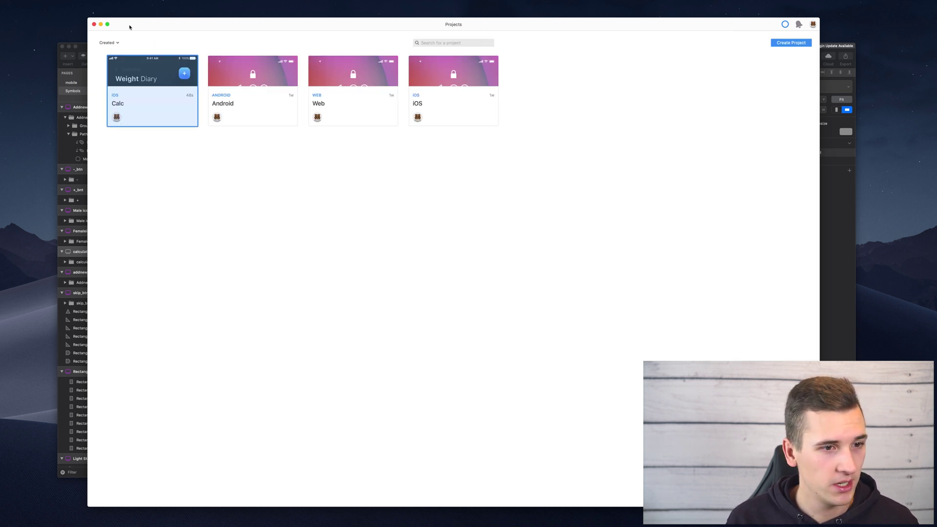
{"action": "left_click", "coordinate": [78, 84]}
{"action": "left_click", "coordinate": [77, 84]}
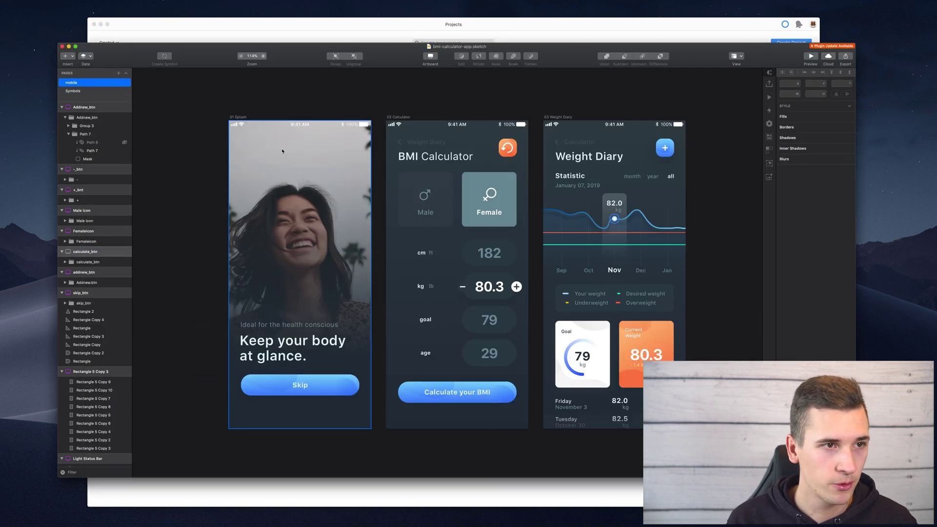
{"action": "left_click", "coordinate": [395, 117], "text": "shift"}
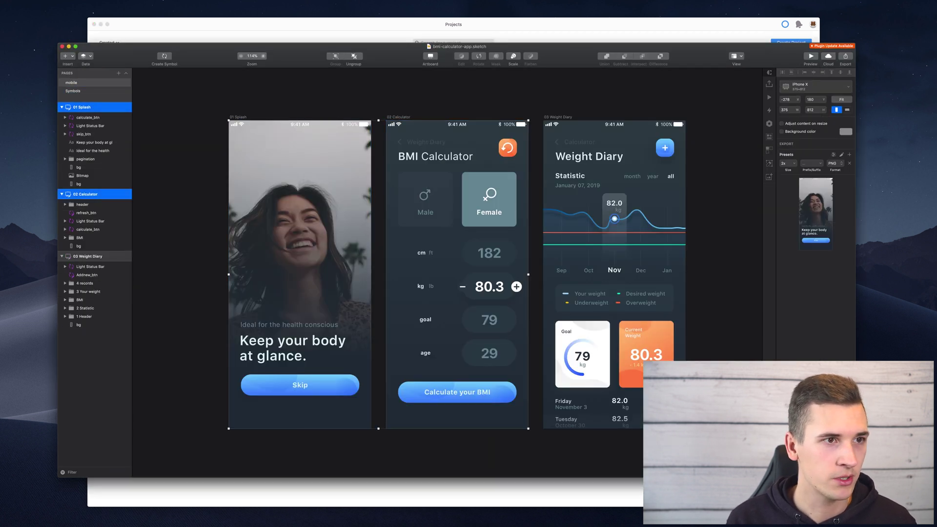
{"action": "left_click", "coordinate": [73, 0]}
{"action": "mouse_move", "coordinate": [176, 46]}
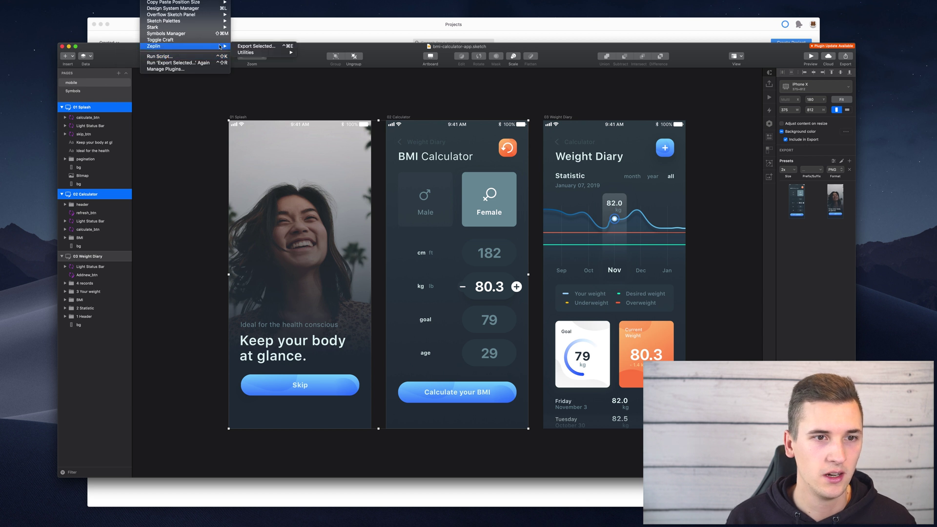
{"action": "left_click", "coordinate": [247, 47]}
{"action": "double_click", "coordinate": [429, 133]}
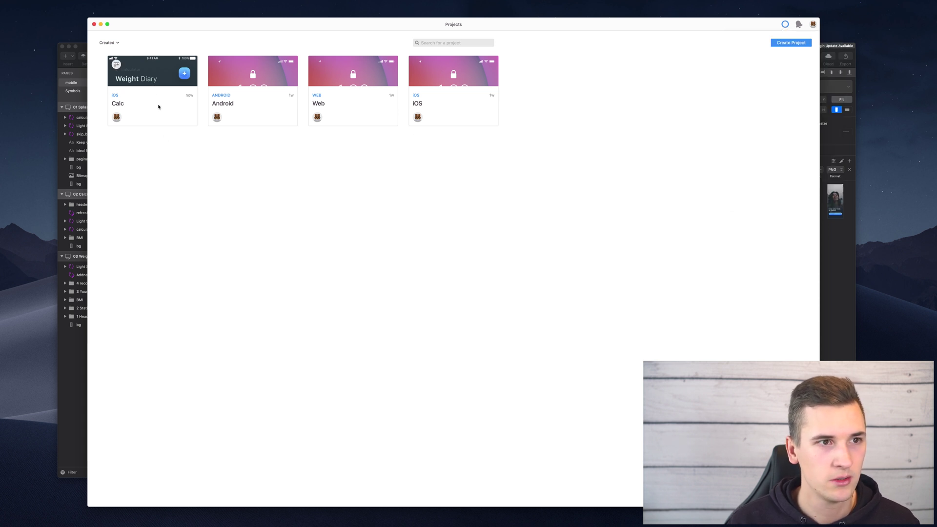
Open the Calc project's styleguide components in Zeplin and show the details of calculate_btn.
{"action": "double_click", "coordinate": [157, 103]}
{"action": "left_click", "coordinate": [470, 25]}
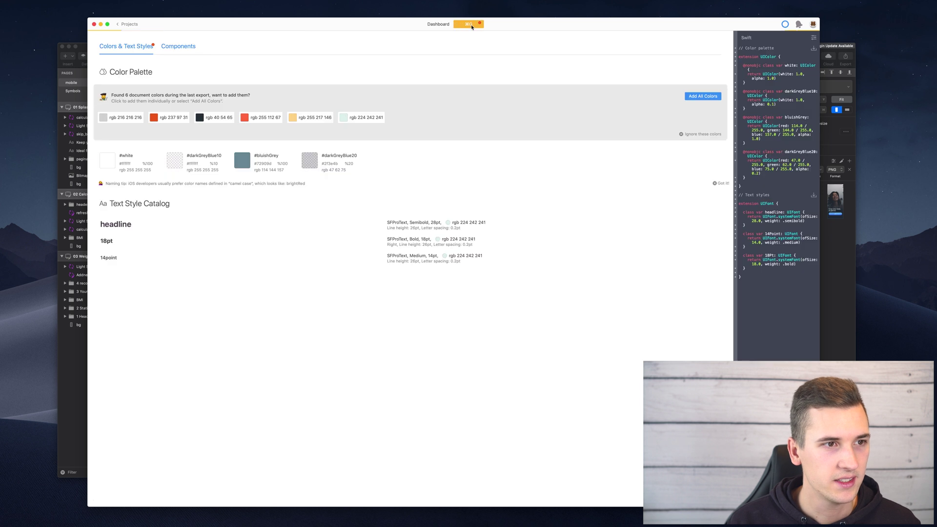
{"action": "left_click", "coordinate": [184, 50]}
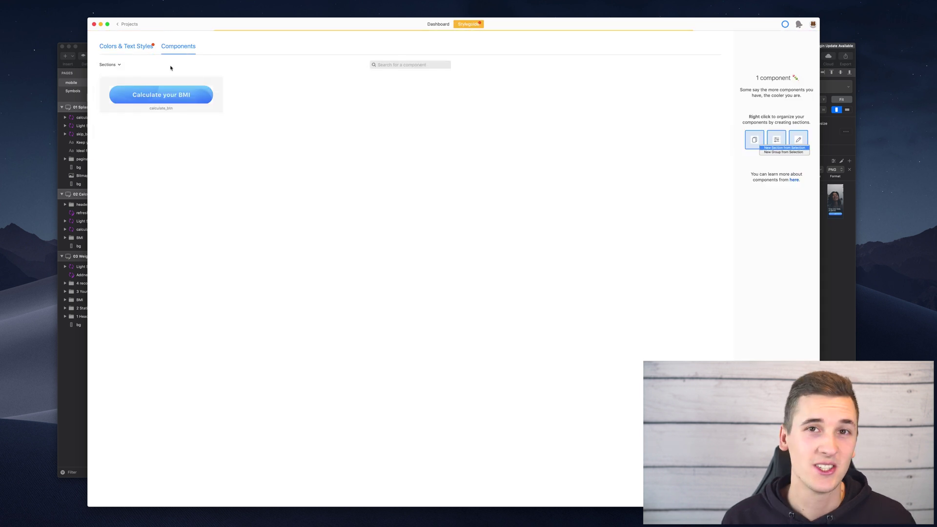
{"action": "left_click", "coordinate": [220, 109]}
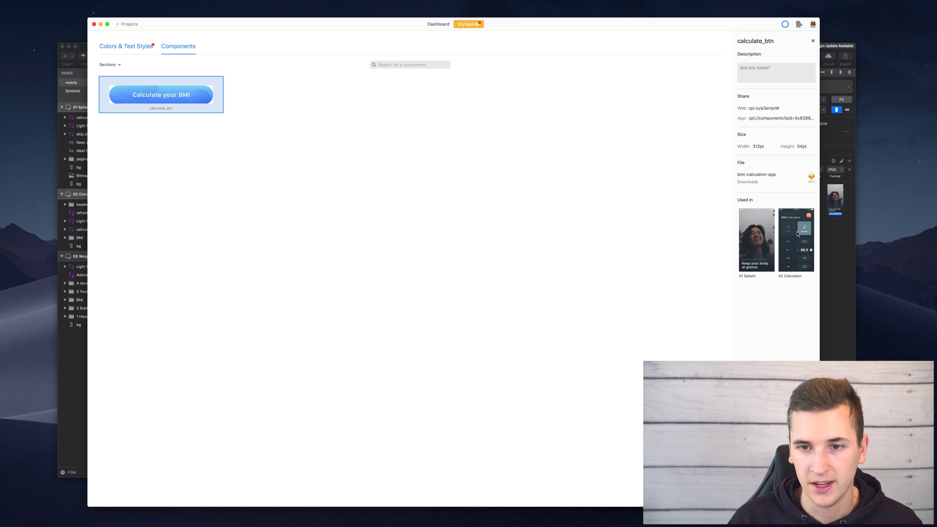
View the 01 Splash and 02 Calculator screens that use calculate_btn, returning to the components after each.
{"action": "left_click", "coordinate": [754, 231]}
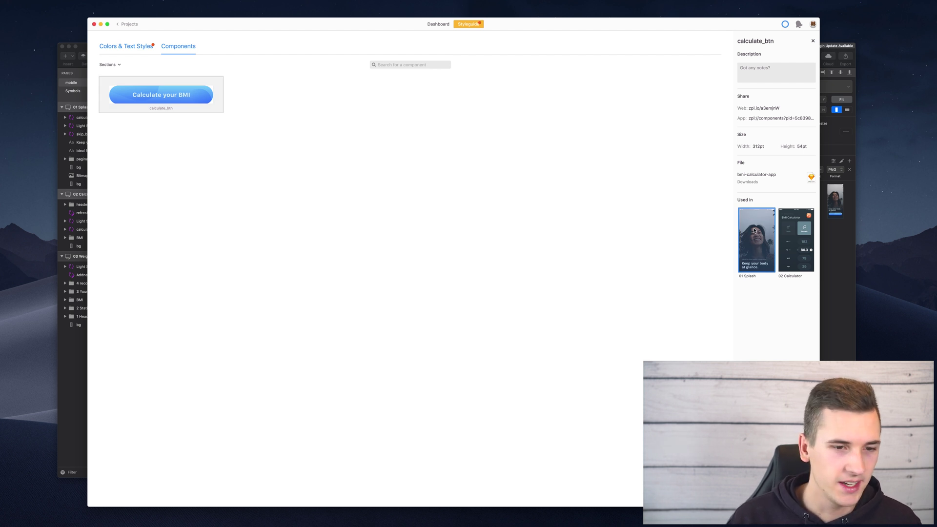
{"action": "left_click", "coordinate": [755, 236]}
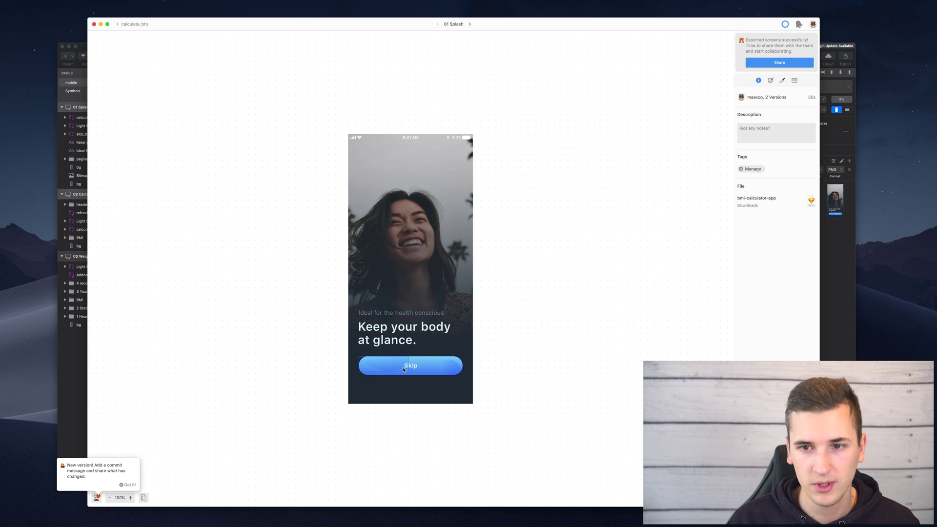
{"action": "left_click", "coordinate": [122, 26]}
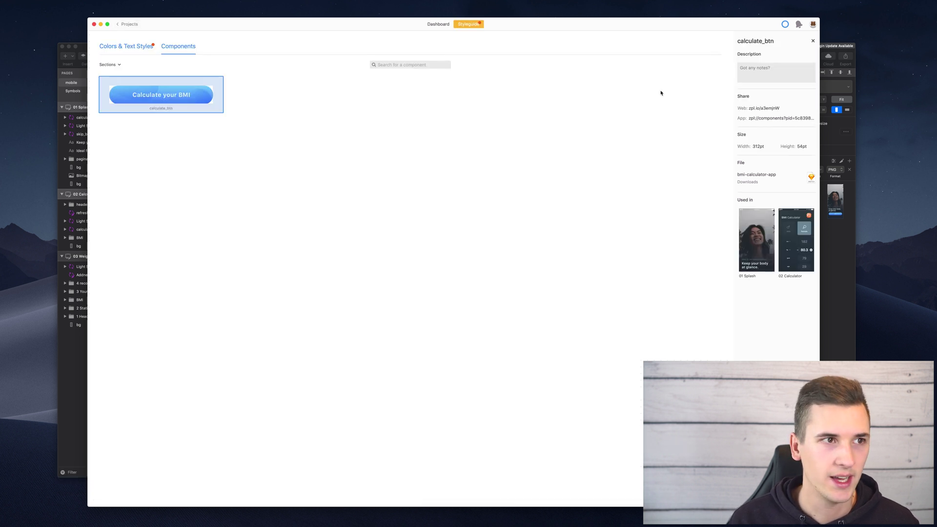
{"action": "left_click", "coordinate": [797, 248]}
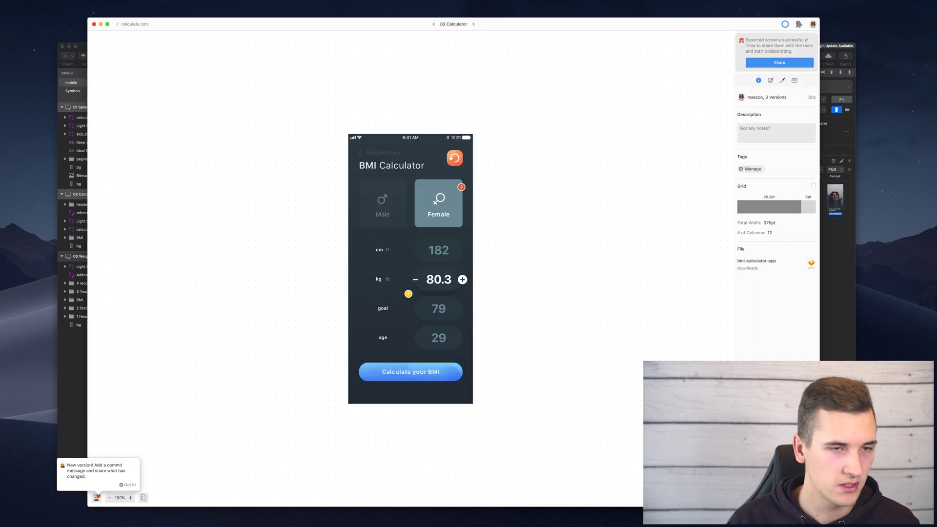
{"action": "left_click", "coordinate": [134, 26]}
{"action": "left_click", "coordinate": [229, 128]}
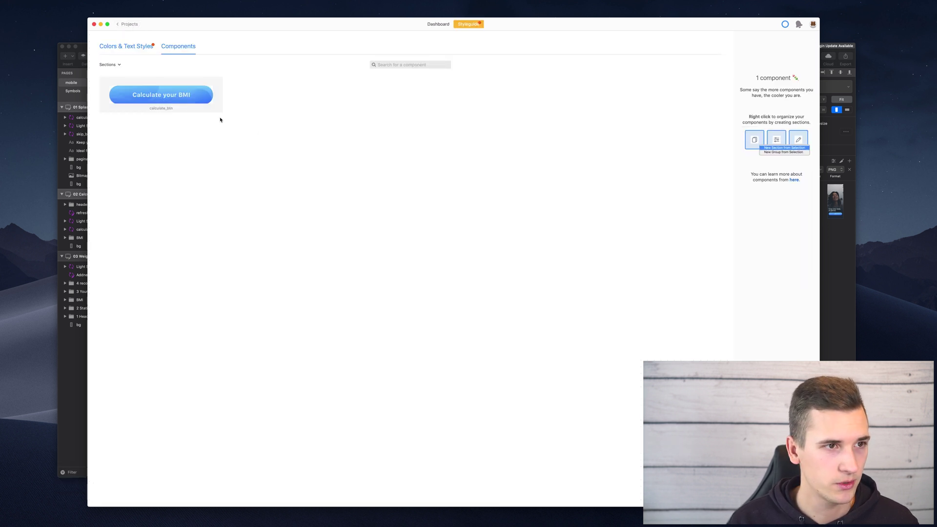
Inspect calculate_btn's share links, usage and button shape layer in the styleguide.
{"action": "left_click", "coordinate": [182, 108]}
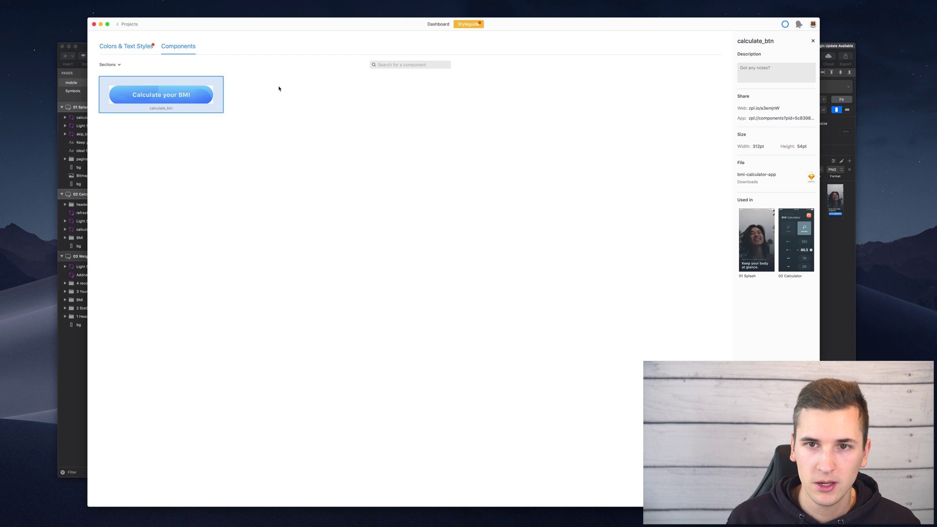
{"action": "mouse_move", "coordinate": [756, 115]}
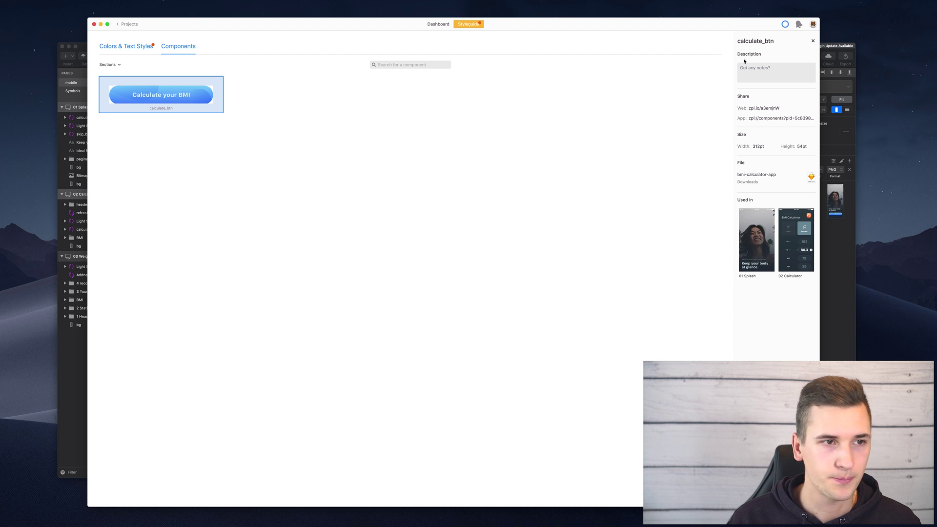
{"action": "left_click", "coordinate": [152, 95]}
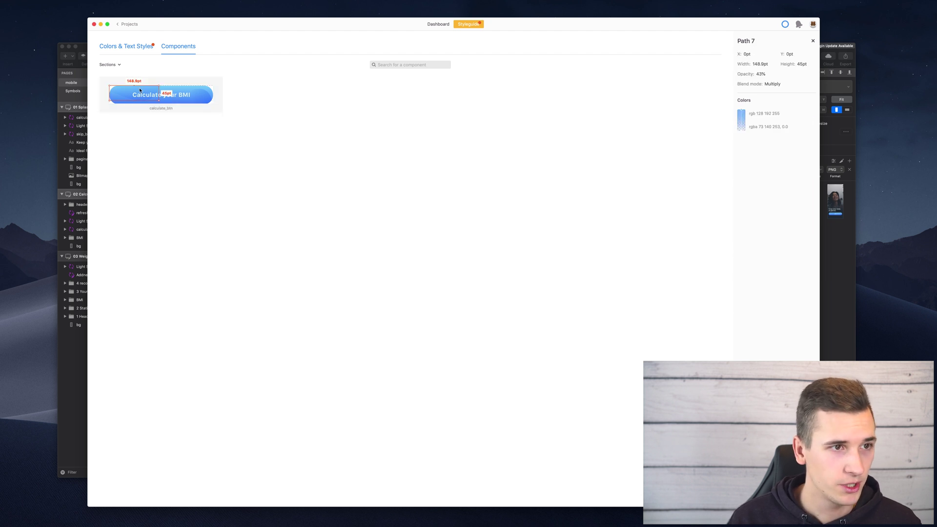
{"action": "left_click", "coordinate": [198, 110]}
{"action": "left_click", "coordinate": [197, 110]}
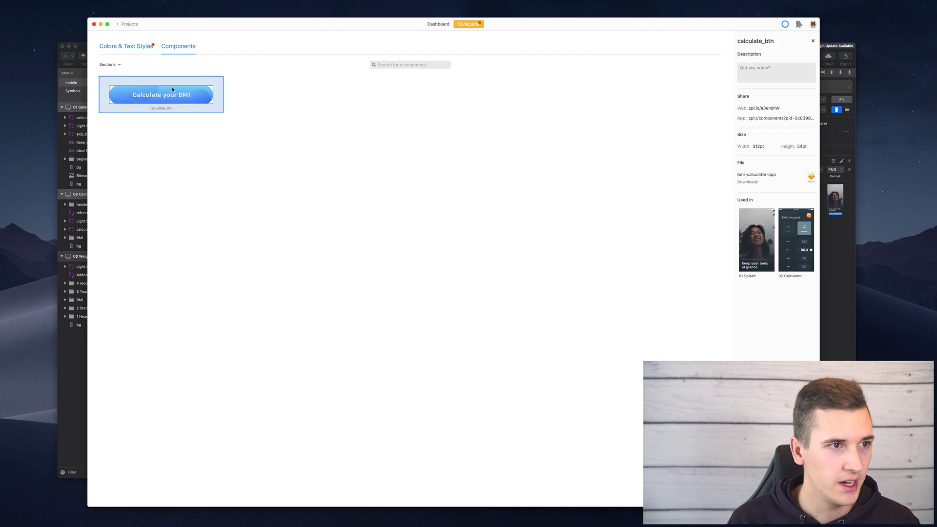
Switch to Sketch and export the orange refresh and blue plus button symbols from the Symbols page to the Calc project in Zeplin.
{"action": "left_click", "coordinate": [74, 84]}
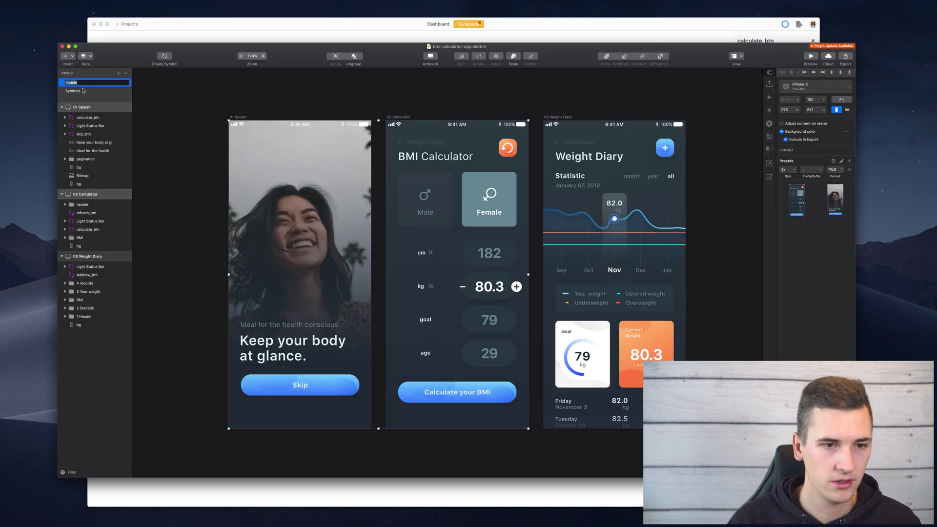
{"action": "left_click", "coordinate": [83, 92]}
{"action": "scroll", "coordinate": [349, 172], "scroll_direction": "left", "scroll_amount": 3}
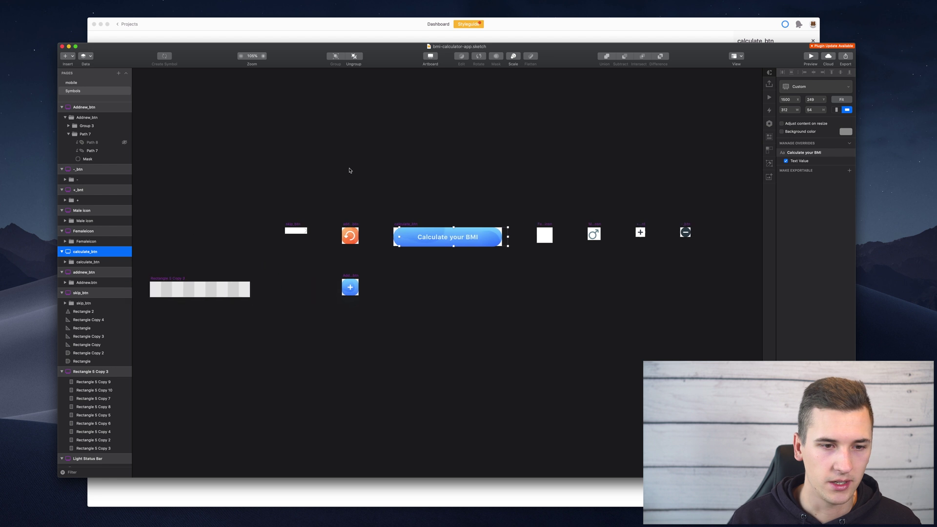
{"action": "scroll", "coordinate": [349, 174], "scroll_direction": "up", "scroll_amount": 2}
{"action": "left_click", "coordinate": [404, 260]}
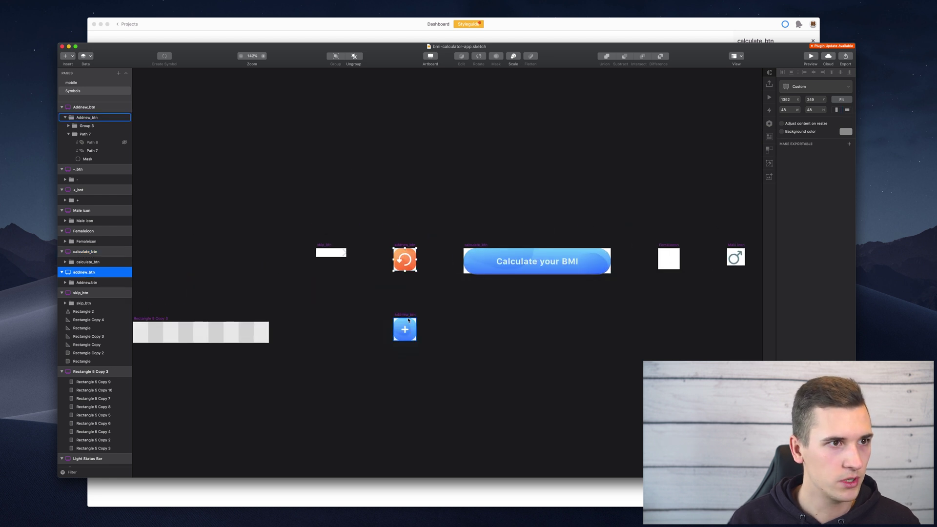
{"action": "left_click", "coordinate": [406, 316], "text": "shift"}
{"action": "left_click", "coordinate": [156, 0]}
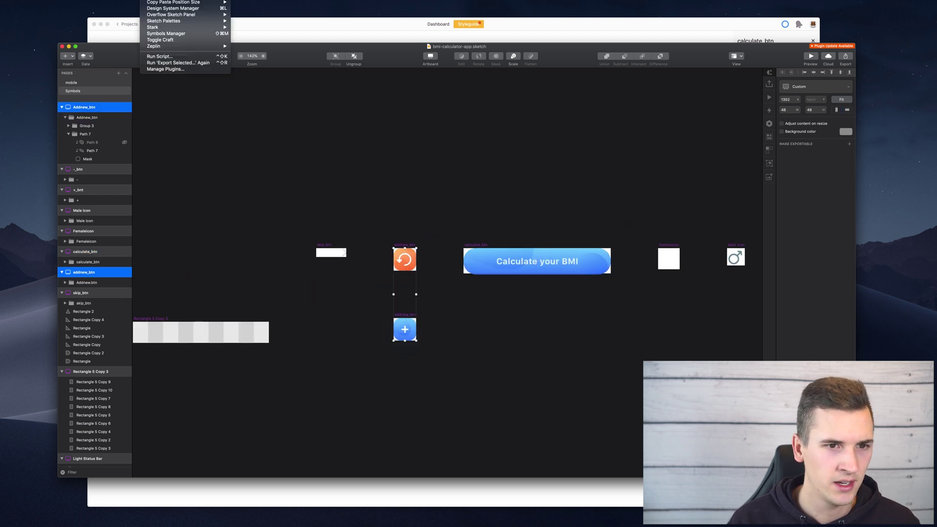
{"action": "left_click", "coordinate": [254, 46]}
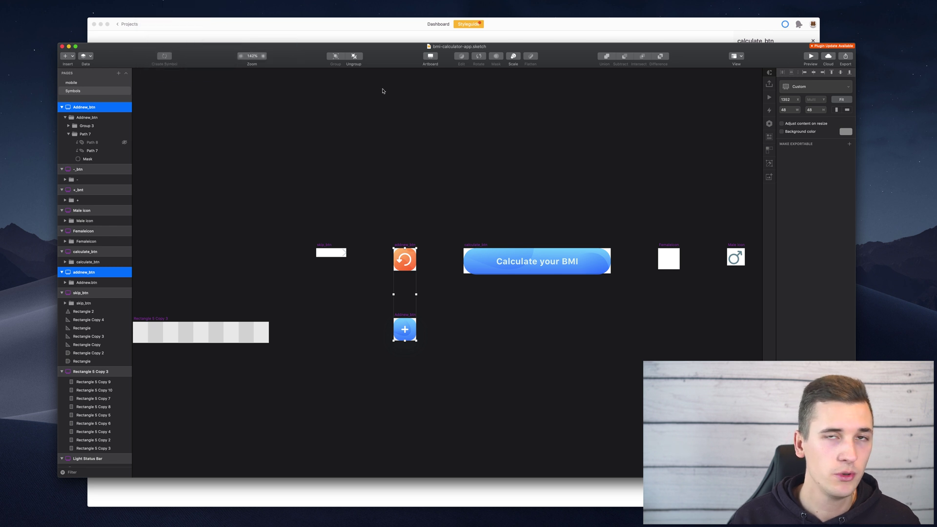
{"action": "double_click", "coordinate": [454, 137]}
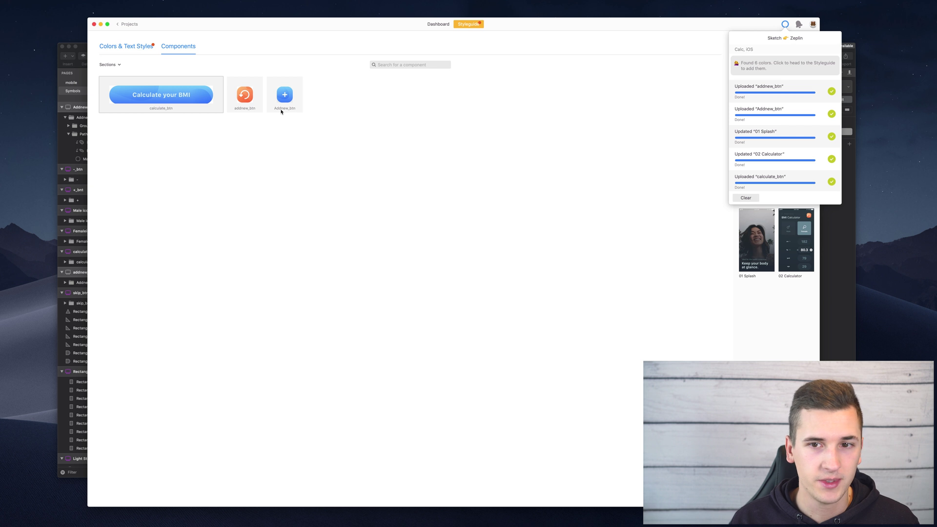
{"action": "left_click", "coordinate": [286, 132]}
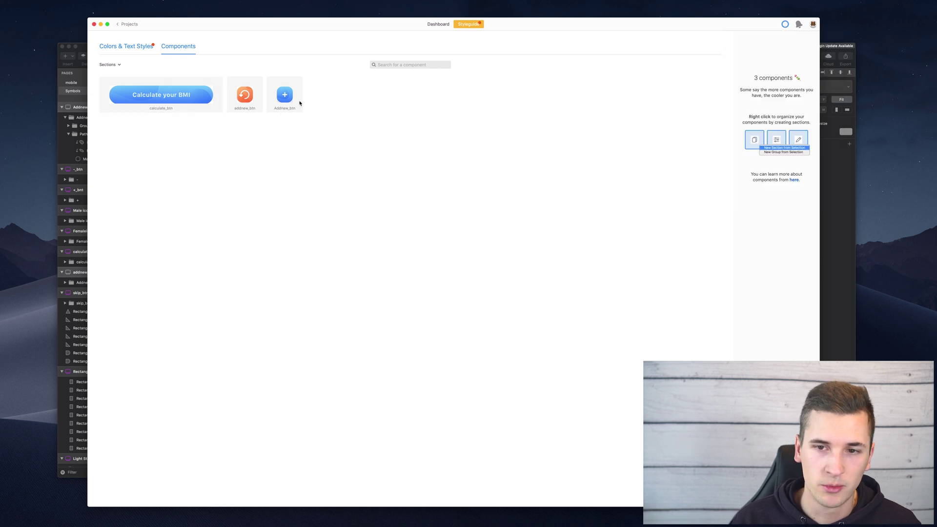
Create a styleguide section named Add Buttons from the orange refresh and blue plus button components.
{"action": "left_click", "coordinate": [299, 102]}
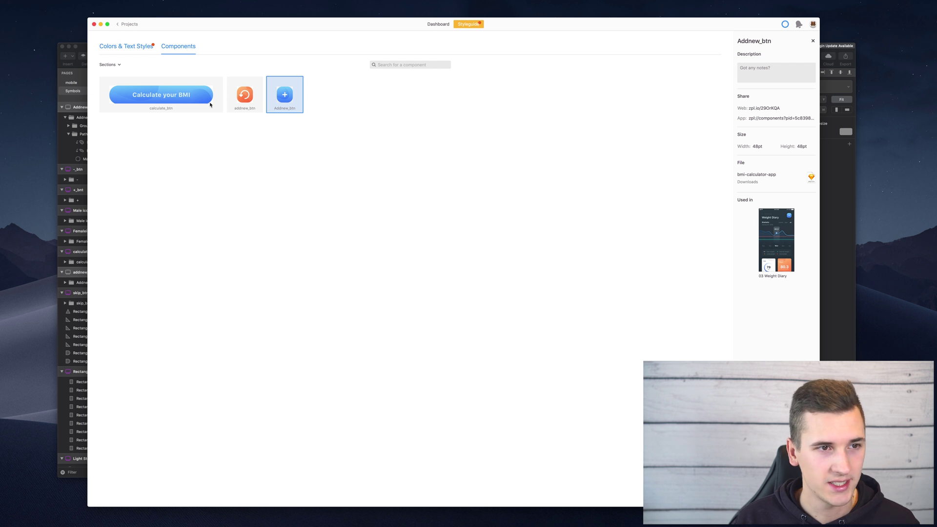
{"action": "left_click", "coordinate": [289, 135]}
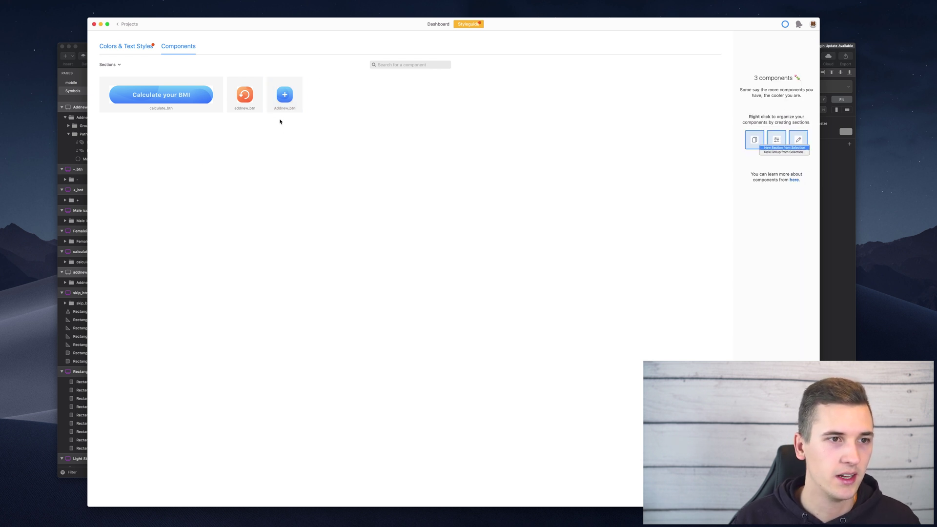
{"action": "left_click_drag", "start_coordinate": [282, 122], "coordinate": [246, 95]}
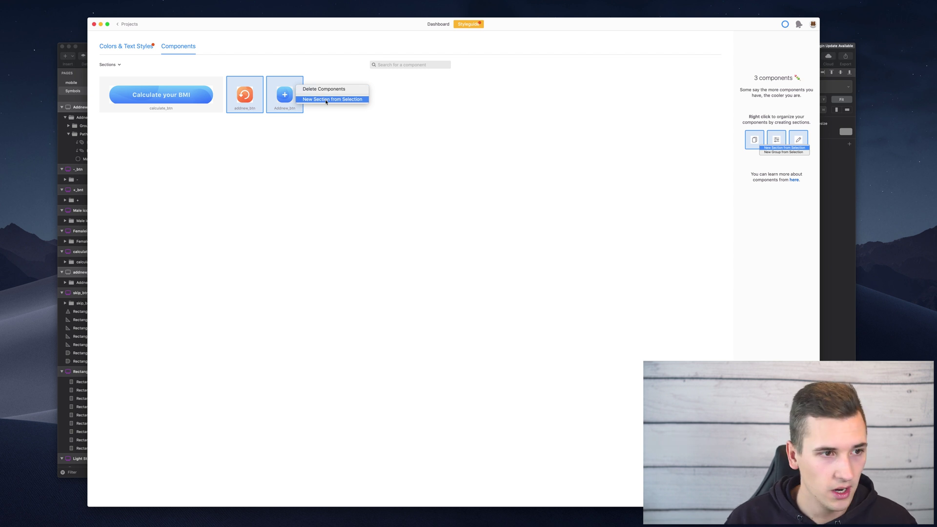
{"action": "left_click", "coordinate": [326, 100]}
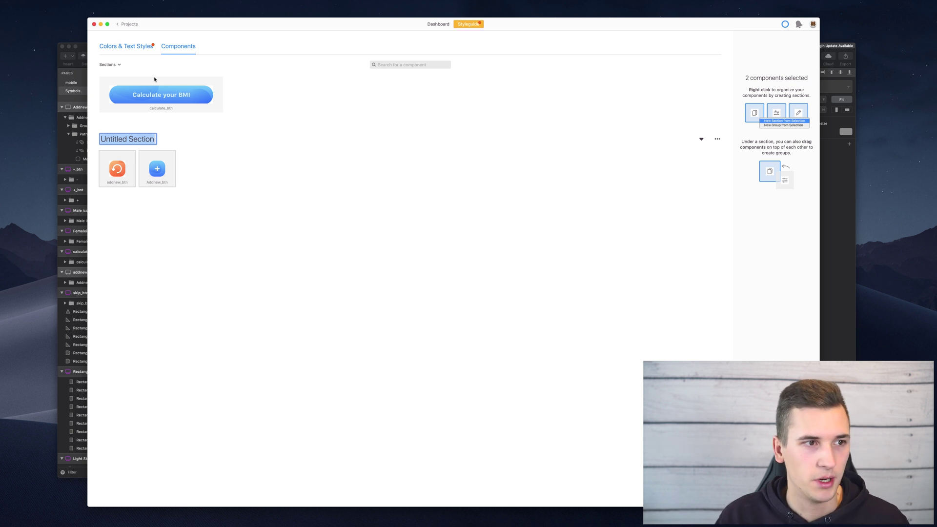
{"action": "type", "text": "Add Buttons"}
{"action": "key", "text": "Return"}
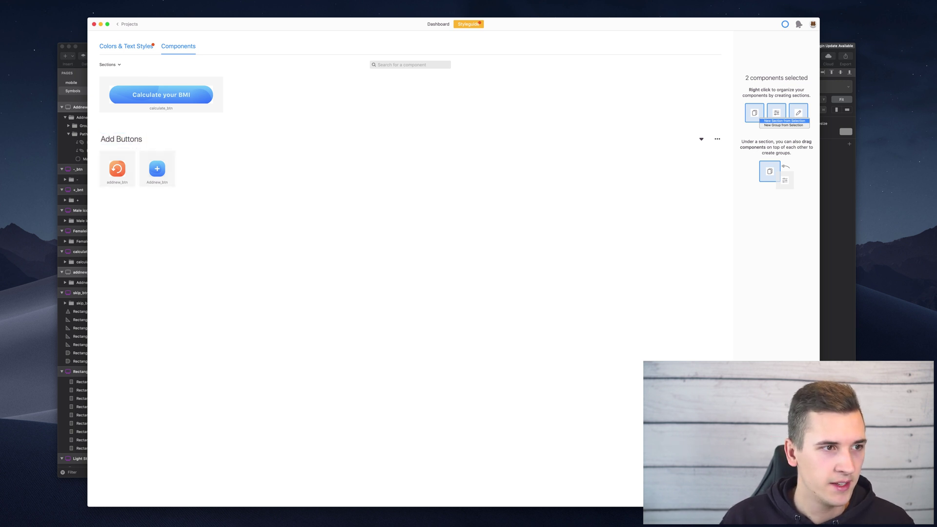
{"action": "mouse_move", "coordinate": [93, 141]}
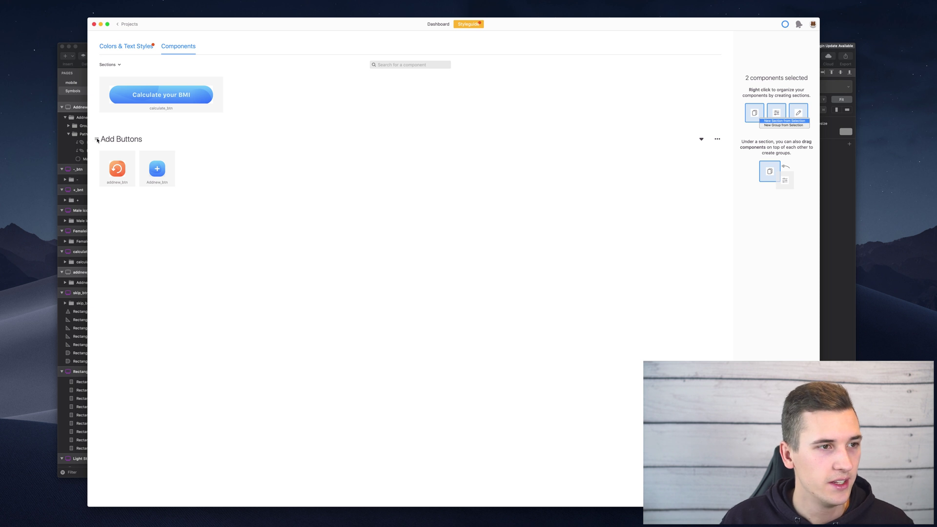
{"action": "left_click_drag", "start_coordinate": [97, 140], "coordinate": [113, 123]}
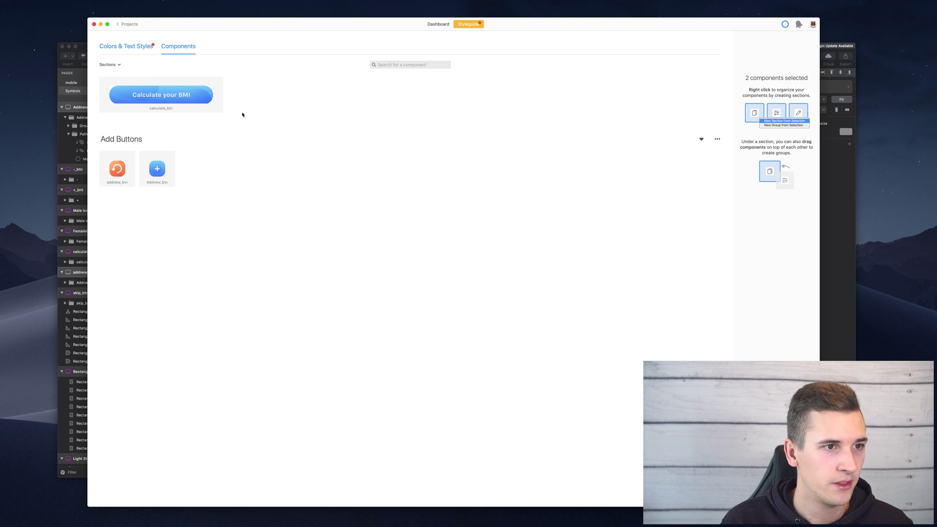
Create another section from the calculate_btn component and name it Main CTA.
{"action": "left_click", "coordinate": [214, 108]}
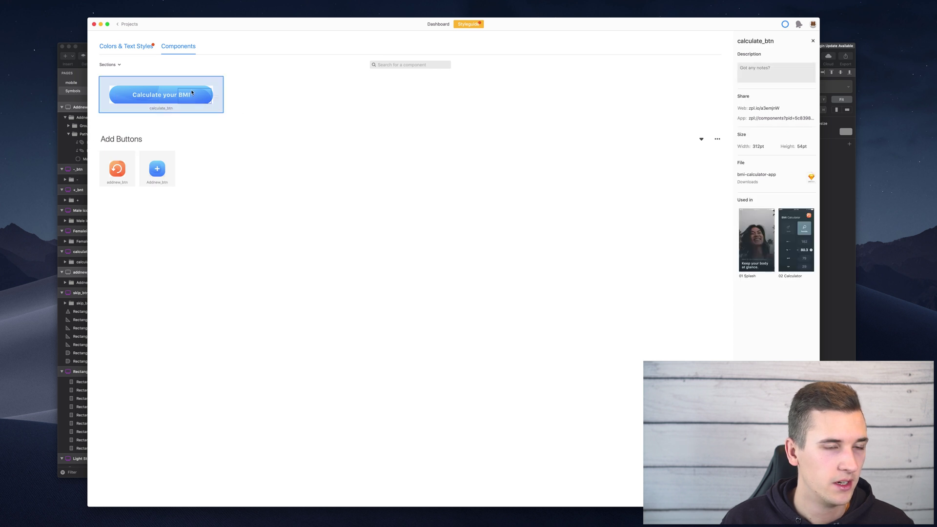
{"action": "right_click", "coordinate": [209, 110]}
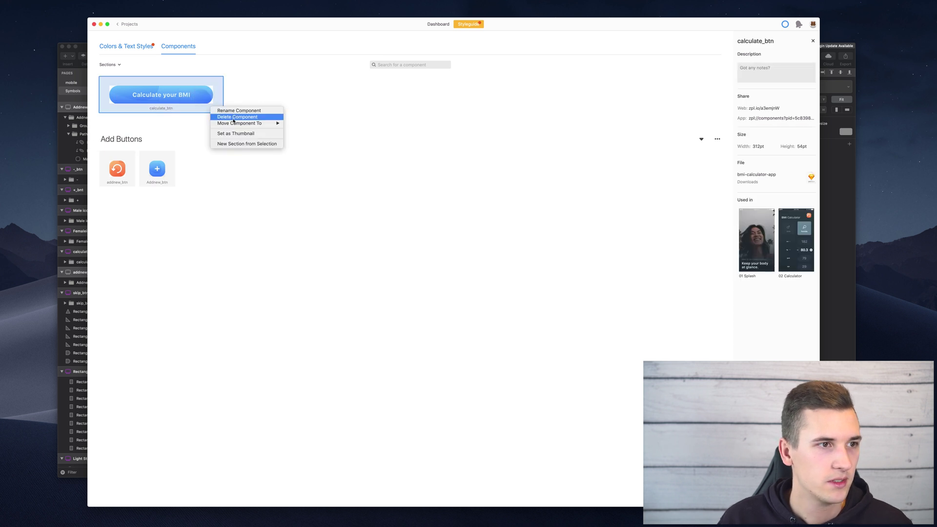
{"action": "left_click", "coordinate": [239, 144]}
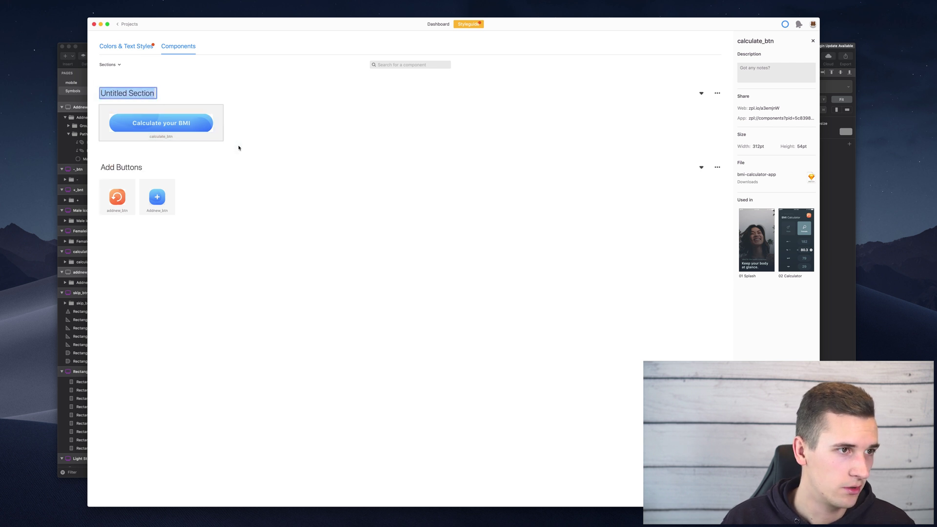
{"action": "type", "text": "Main"}
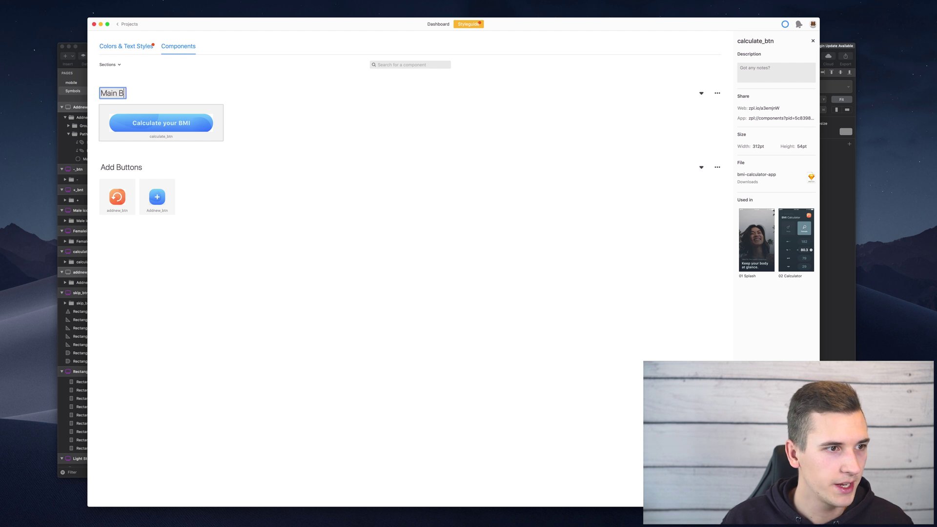
{"action": "type", "text": " CTA"}
{"action": "key", "text": "Return"}
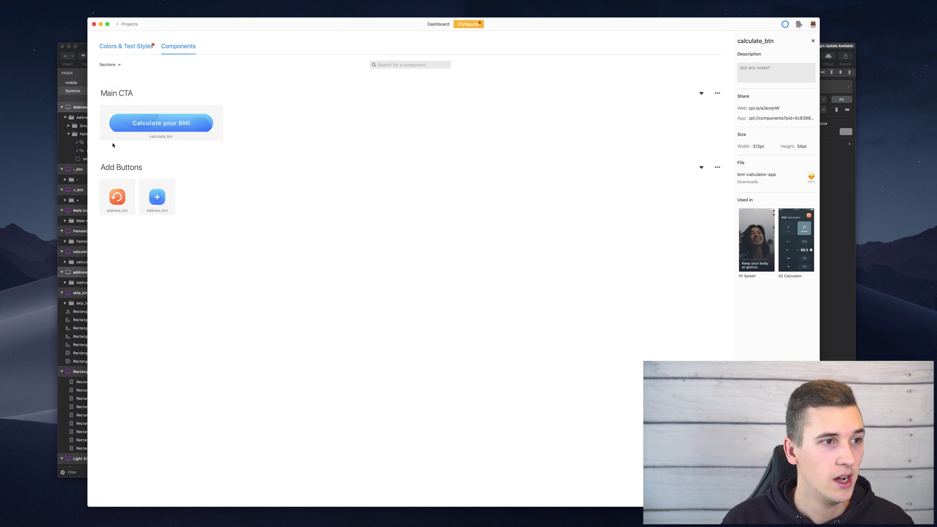
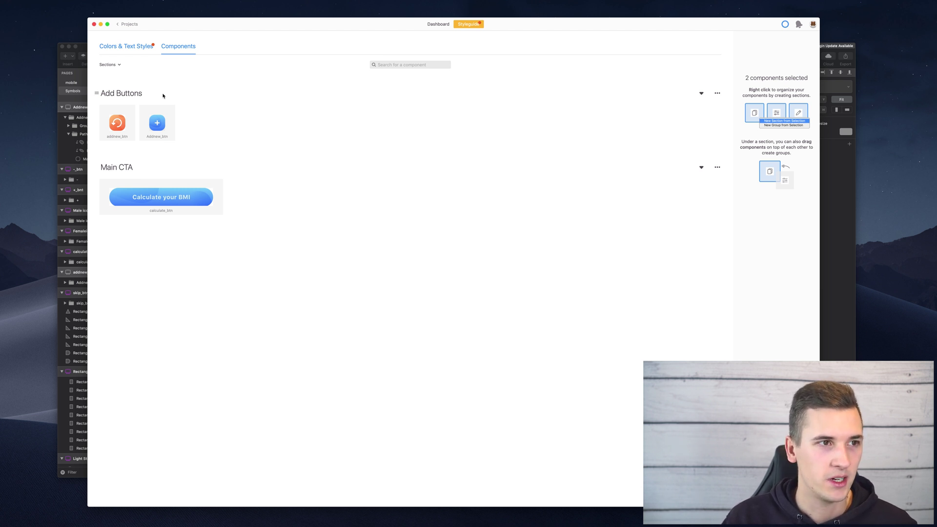
Group the blue plus and orange refresh buttons within the Add Buttons section as Small Add Buttons.
{"action": "left_click", "coordinate": [118, 46]}
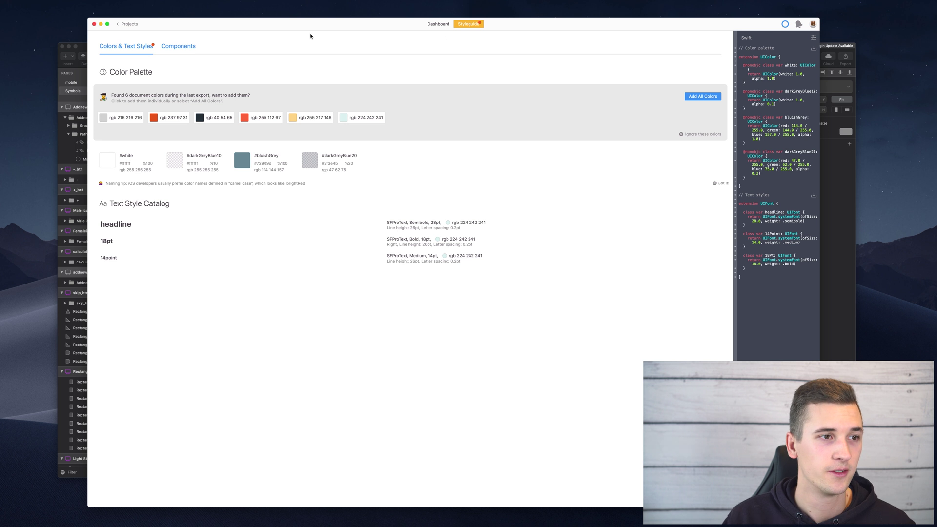
{"action": "left_click", "coordinate": [178, 46]}
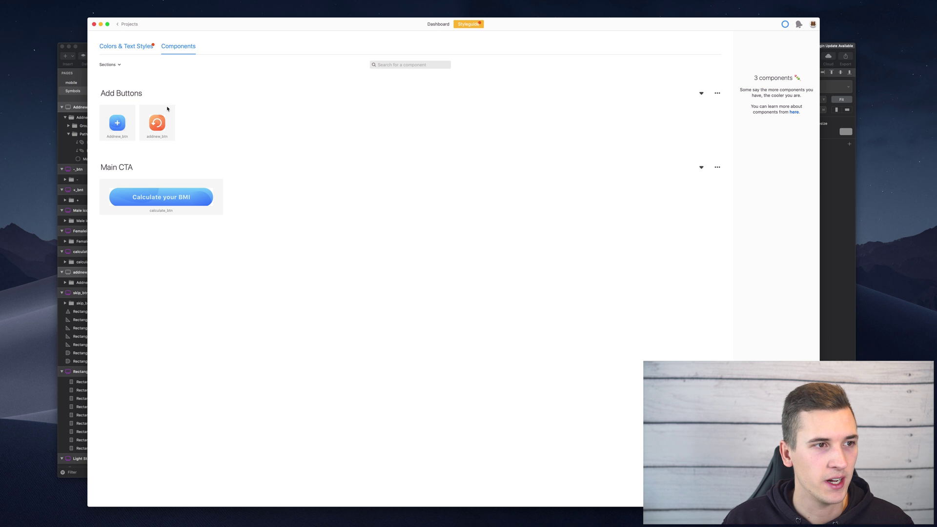
{"action": "left_click_drag", "start_coordinate": [168, 109], "coordinate": [131, 116]}
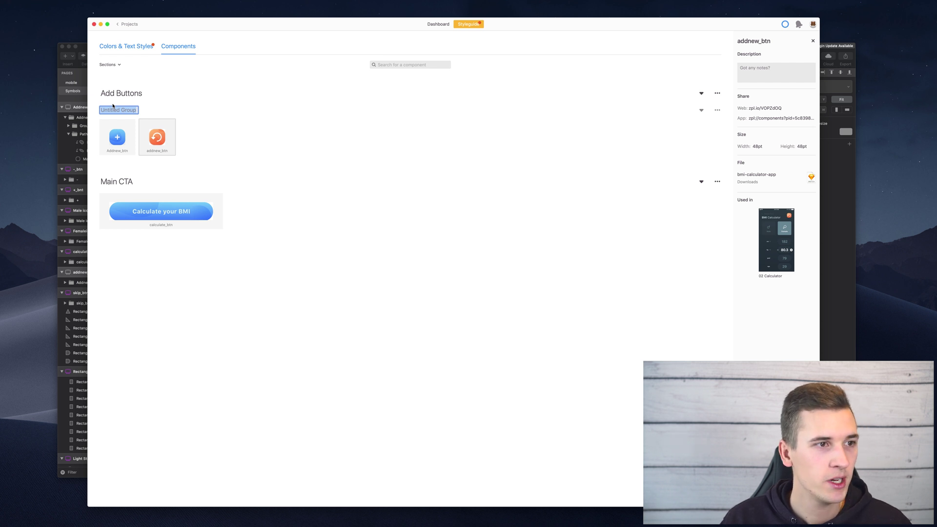
{"action": "type", "text": "Small Add"}
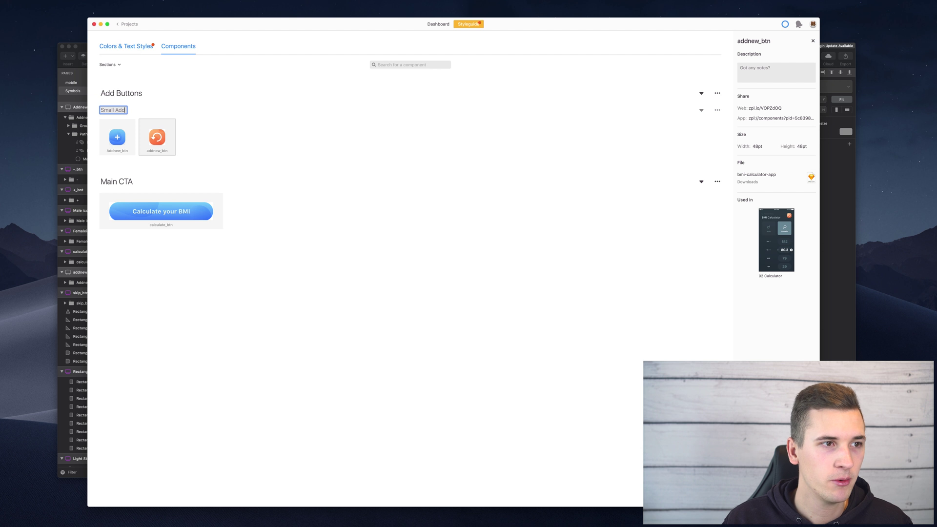
{"action": "type", "text": " Buttons"}
{"action": "key", "text": "Return"}
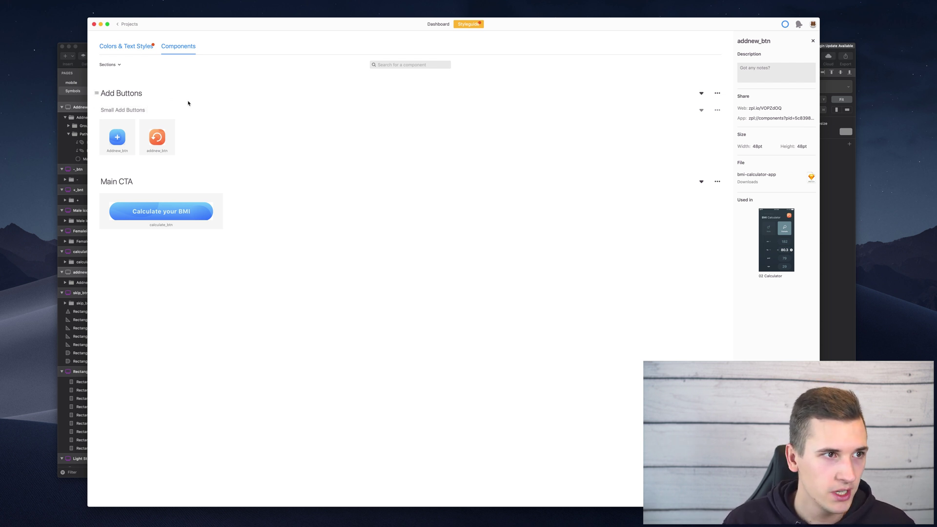
Try the component search field and view the available sorting options for the components.
{"action": "left_click", "coordinate": [398, 64]}
{"action": "left_click", "coordinate": [116, 64]}
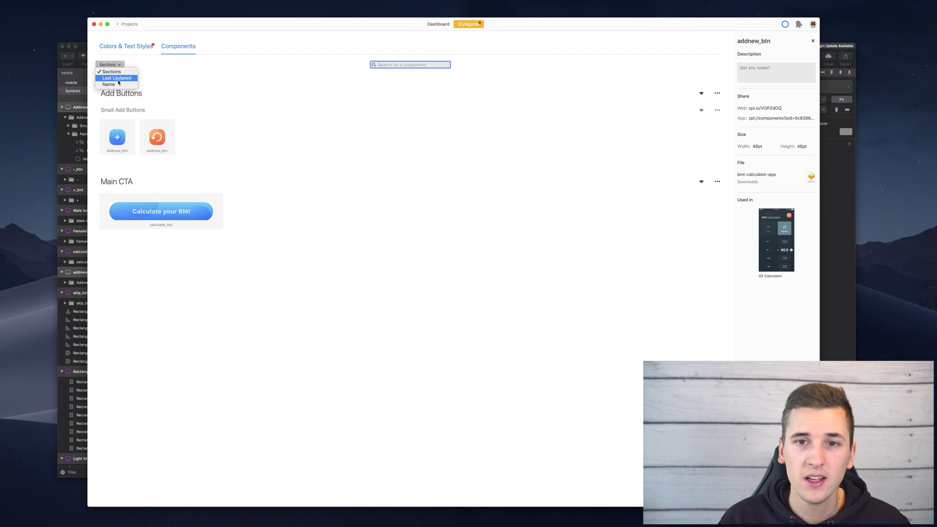
{"action": "left_click", "coordinate": [144, 69]}
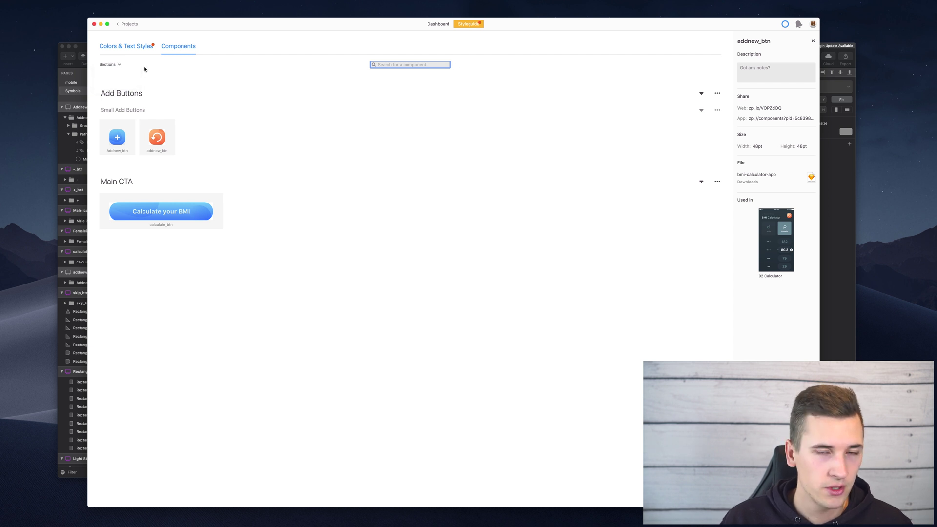
Collapse and re-expand the Add Buttons section, and view the options available for that section.
{"action": "left_click", "coordinate": [702, 94]}
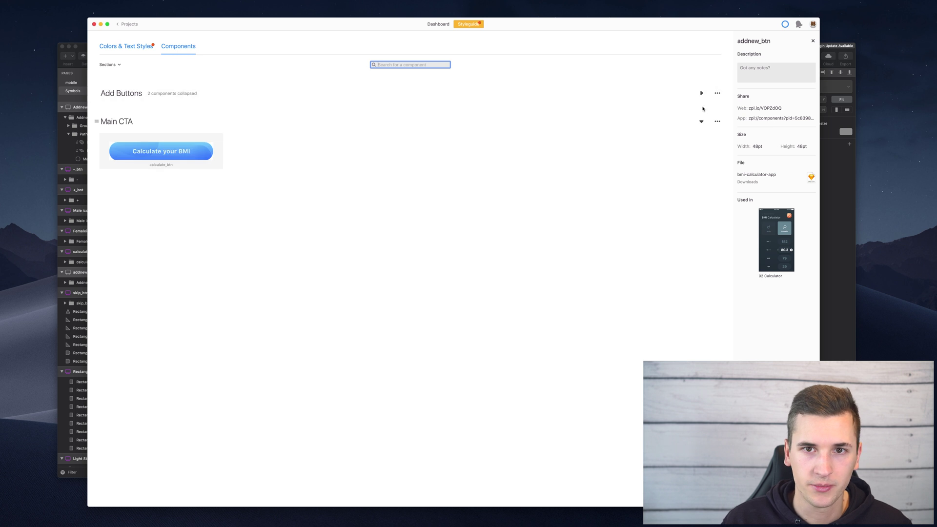
{"action": "left_click", "coordinate": [701, 122]}
{"action": "left_click", "coordinate": [702, 122]}
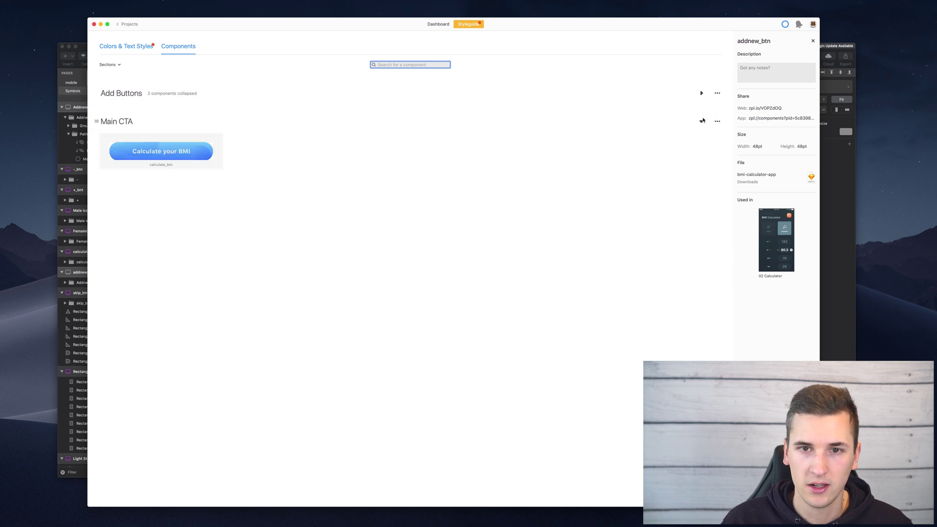
{"action": "left_click", "coordinate": [702, 94]}
{"action": "left_click", "coordinate": [718, 94]}
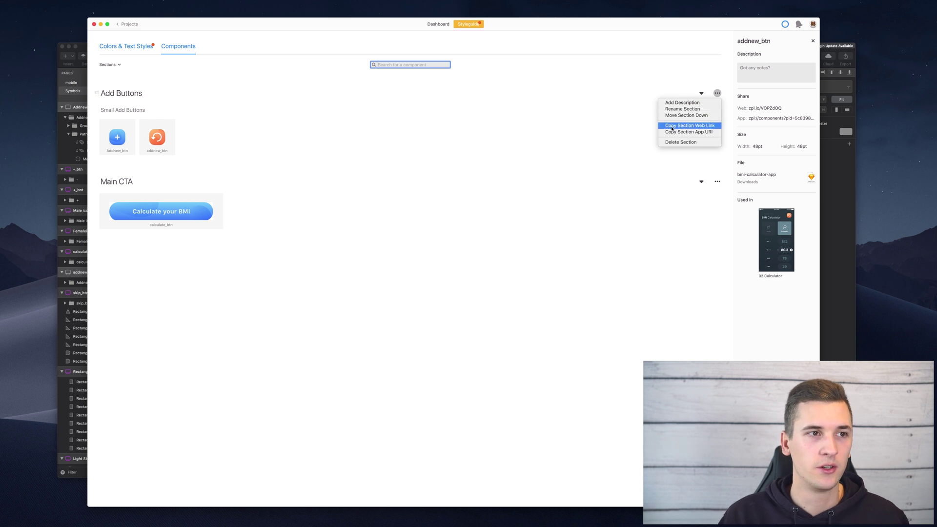
{"action": "left_click", "coordinate": [509, 111]}
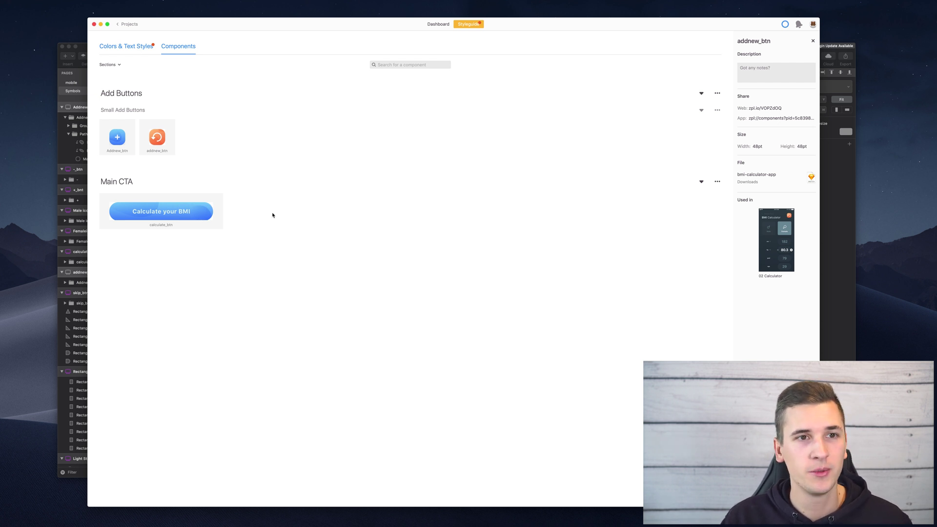
Open the 01 Splash screen from the project dashboard and inspect the Skip button's layer and linked component.
{"action": "left_click", "coordinate": [439, 25]}
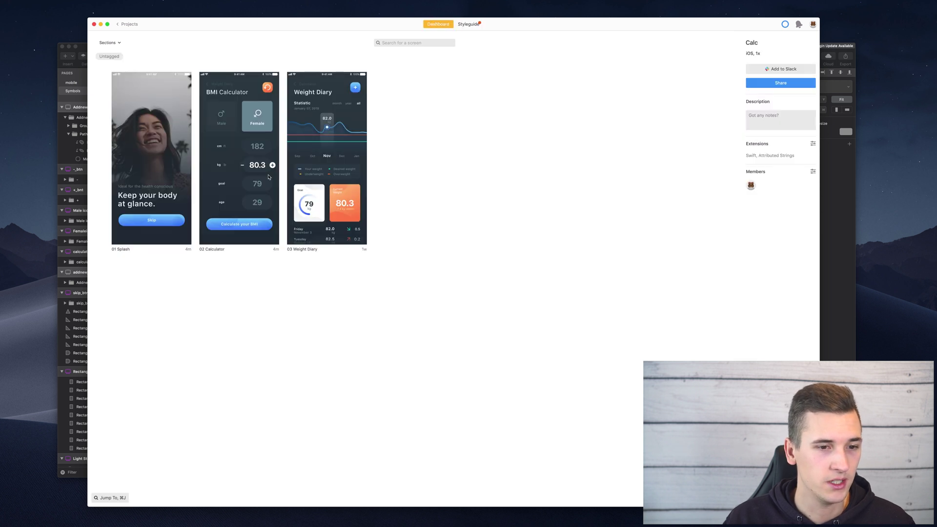
{"action": "double_click", "coordinate": [150, 153]}
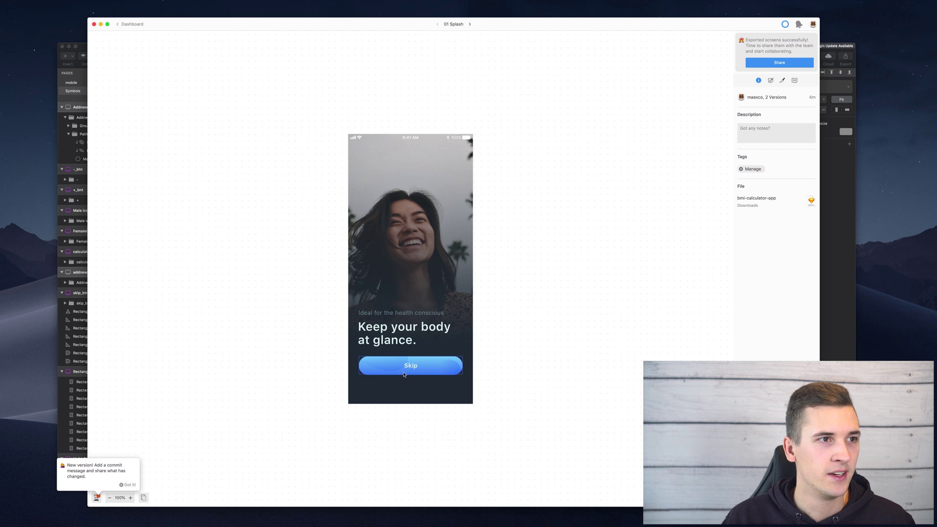
{"action": "left_click", "coordinate": [442, 366]}
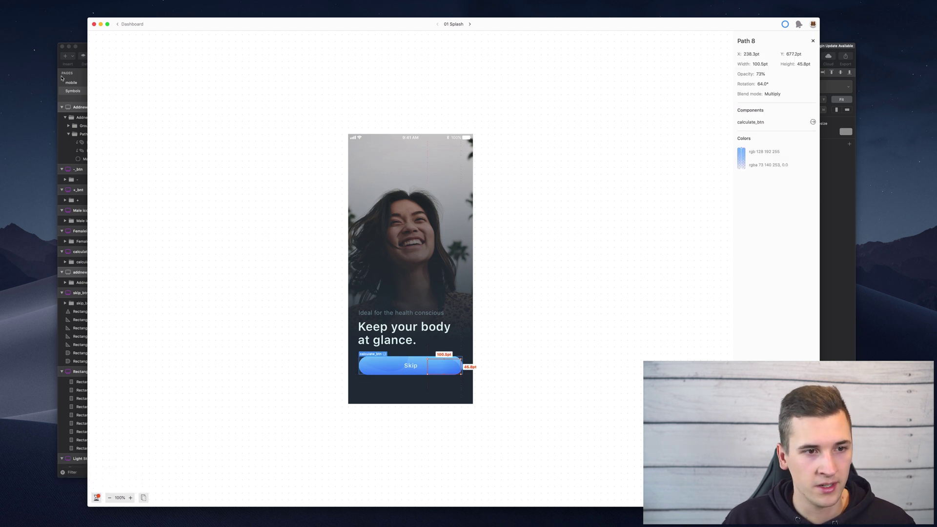
Switch to Sketch and select the calculate_btn symbol on the Symbols page.
{"action": "left_click", "coordinate": [100, 24]}
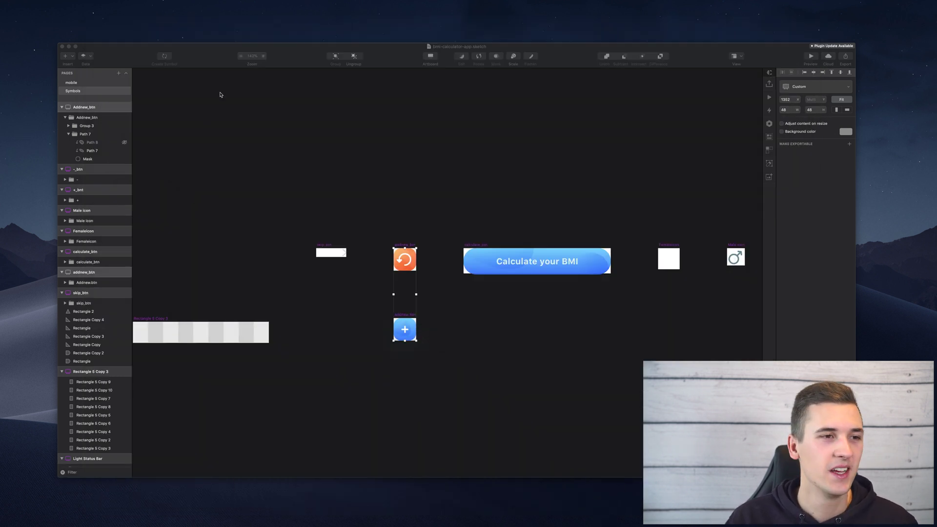
{"action": "left_click", "coordinate": [353, 216]}
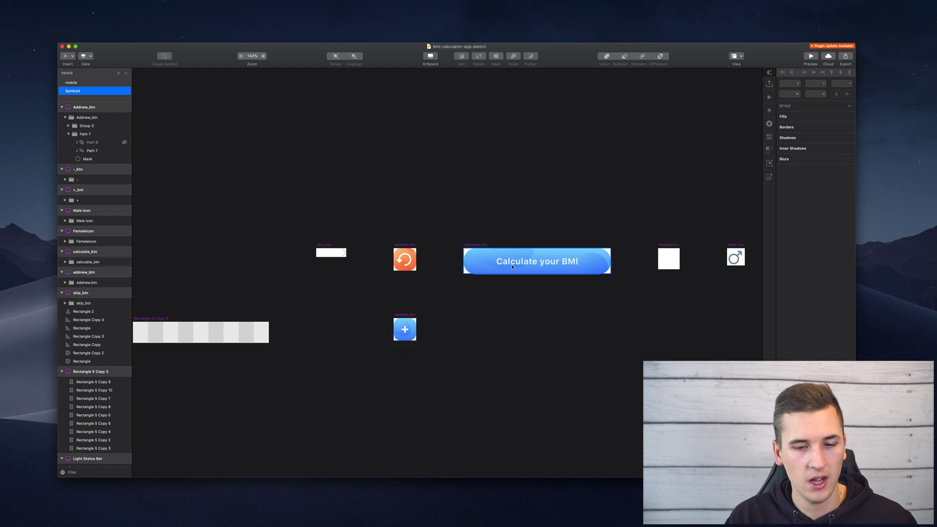
{"action": "left_click", "coordinate": [473, 246]}
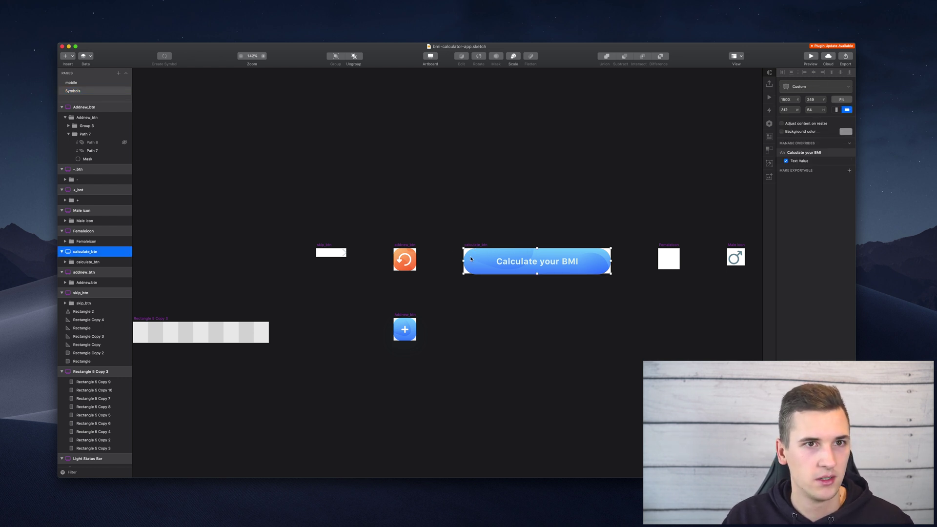
Switch back to Zeplin and open the 02 Calculator screen from calculate_btn's usage details in the styleguide components.
{"action": "left_click", "coordinate": [605, 520]}
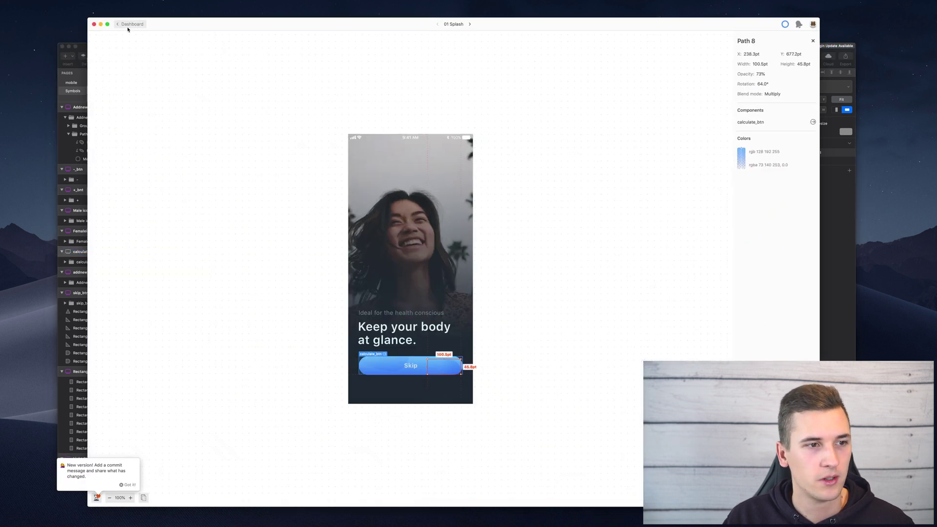
{"action": "left_click", "coordinate": [129, 25]}
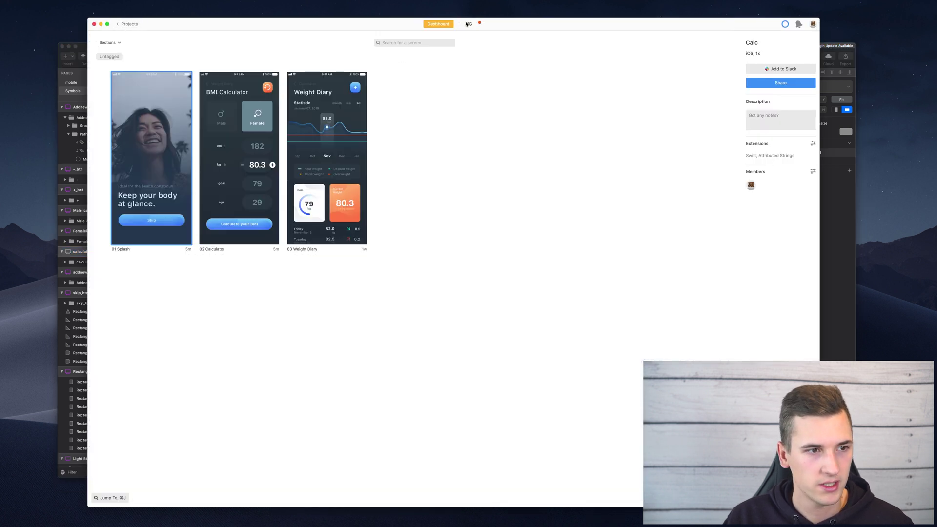
{"action": "left_click", "coordinate": [468, 24]}
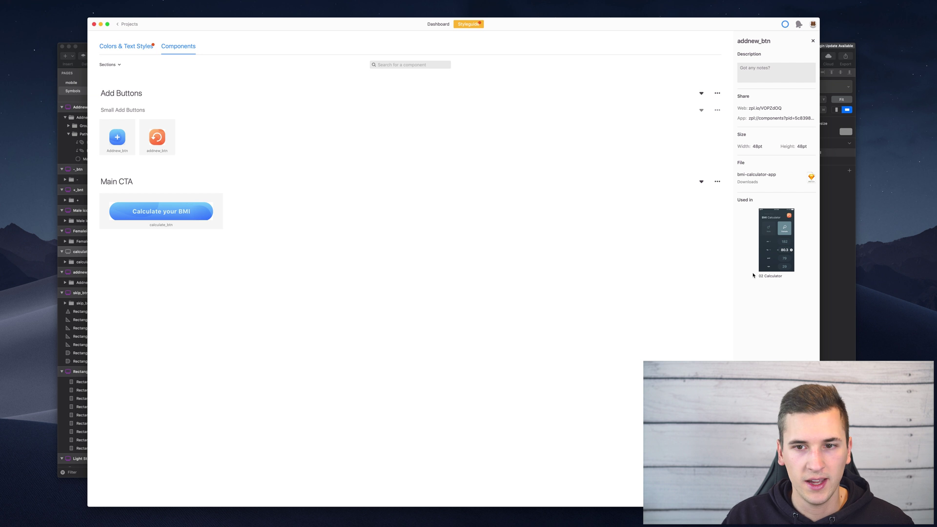
{"action": "left_click", "coordinate": [214, 200]}
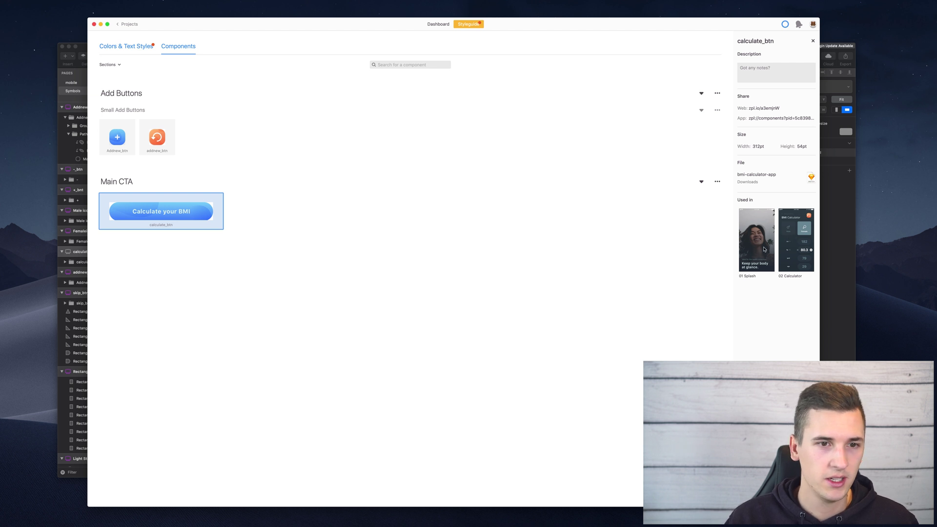
{"action": "left_click", "coordinate": [790, 231]}
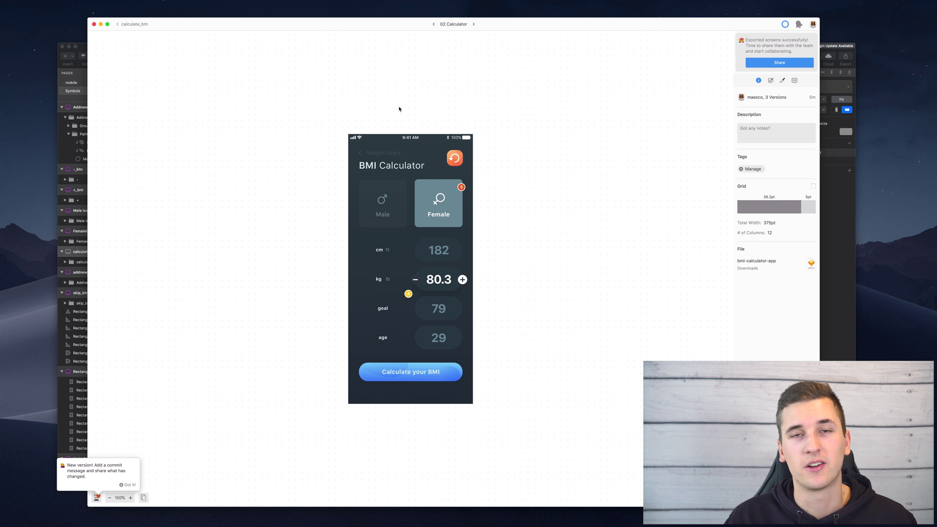